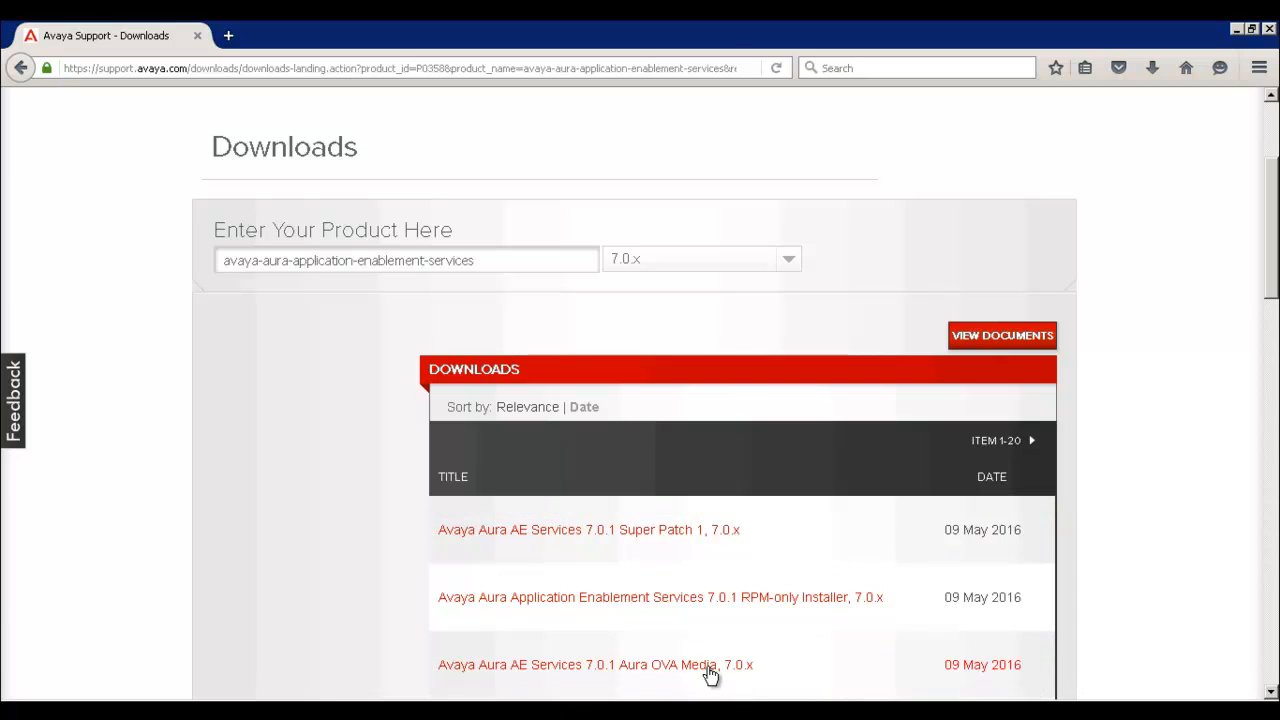
Step: Save the AE Services 7.0.1 Aura OVA file 700511327_AES-7.0.1.0.0.15.20160413-e50-00.ova (2.0 GB) to disk
{"action": "left_click", "coordinate": [706, 666]}
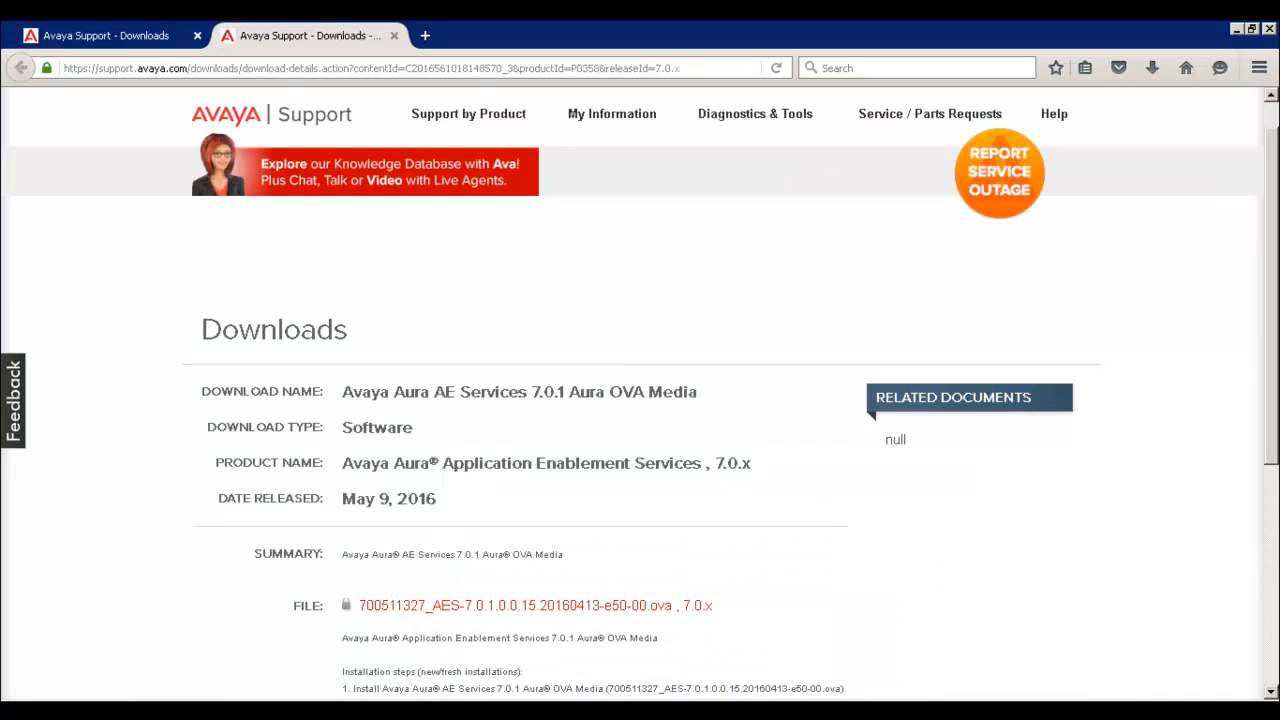
{"action": "left_click", "coordinate": [516, 612]}
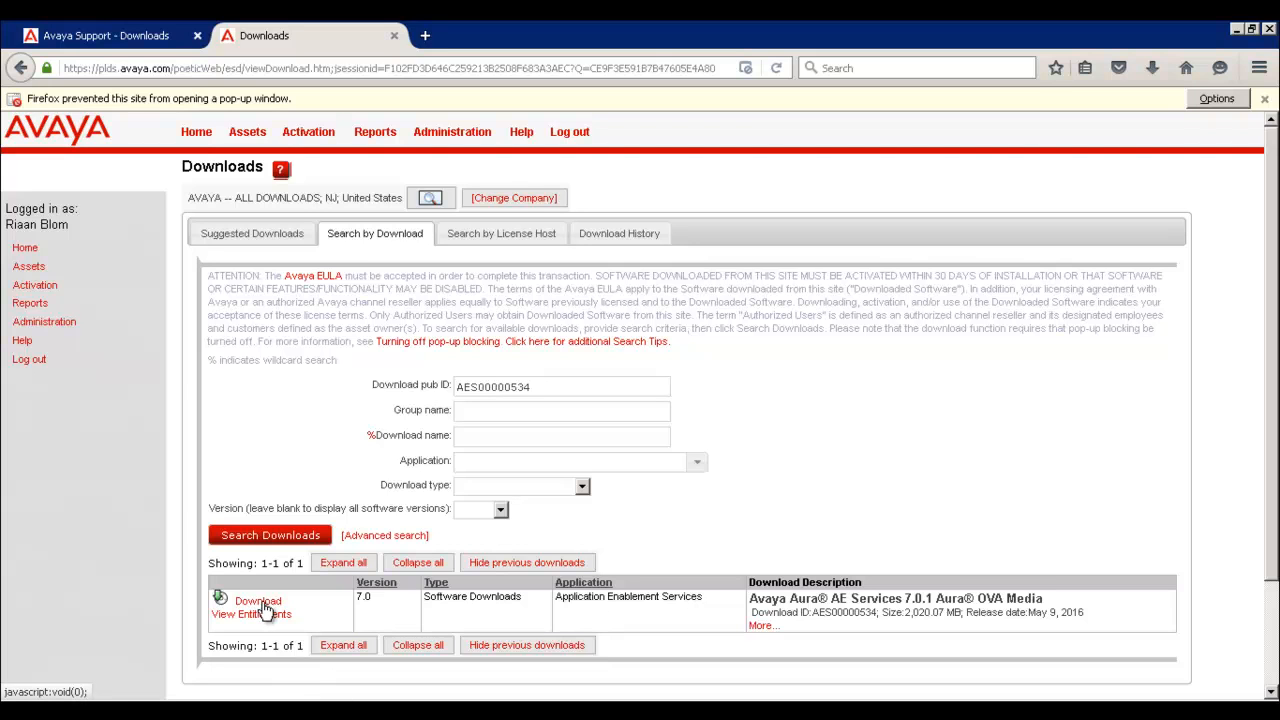
{"action": "left_click", "coordinate": [258, 601]}
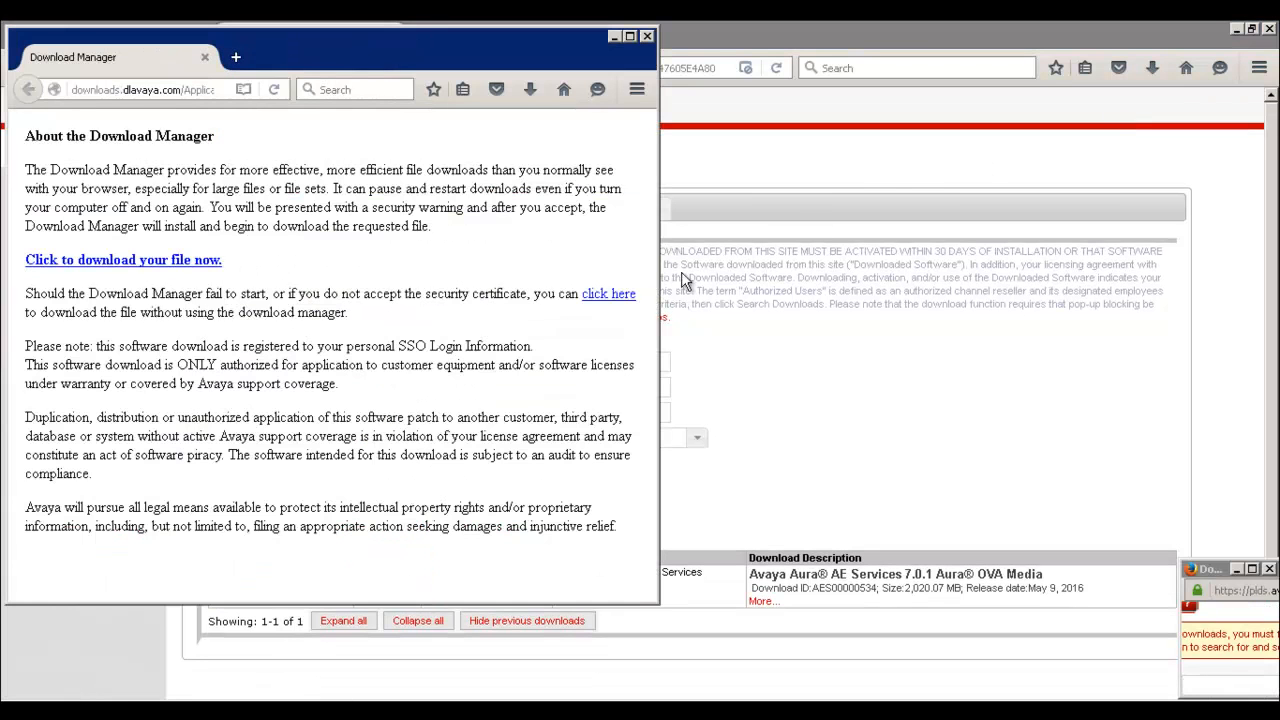
{"action": "left_click", "coordinate": [610, 298]}
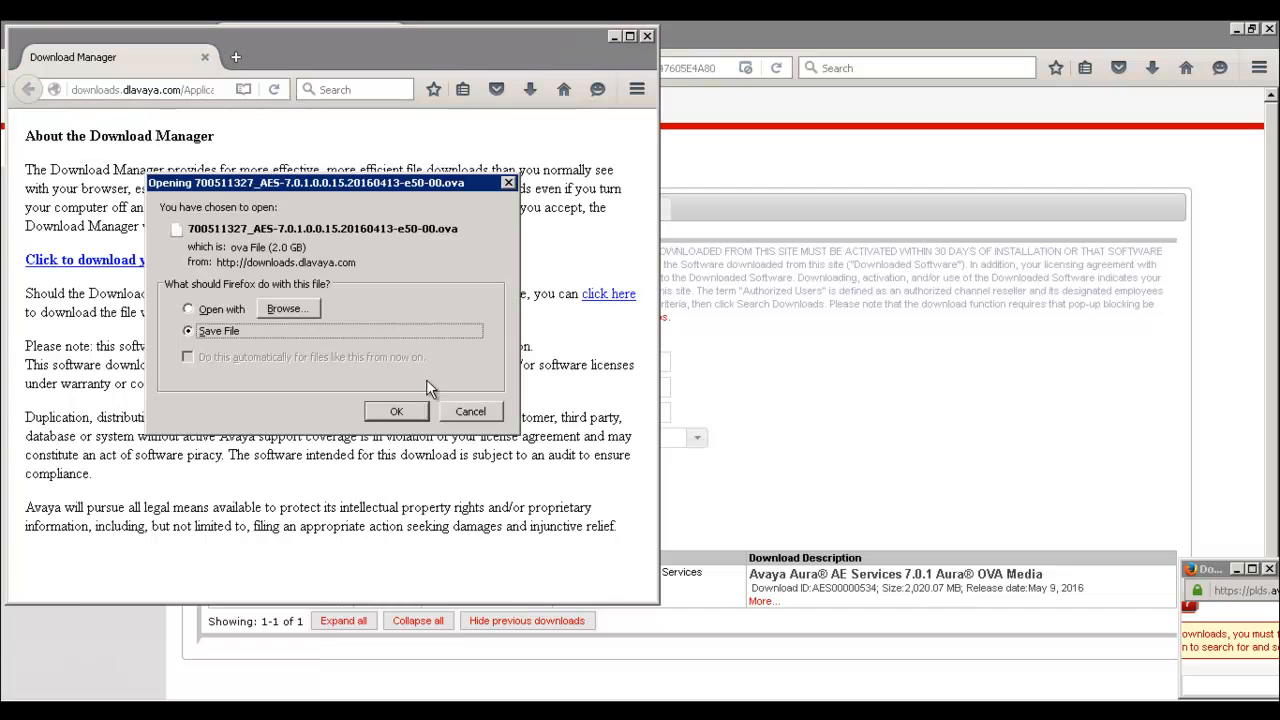
{"action": "left_click", "coordinate": [396, 412]}
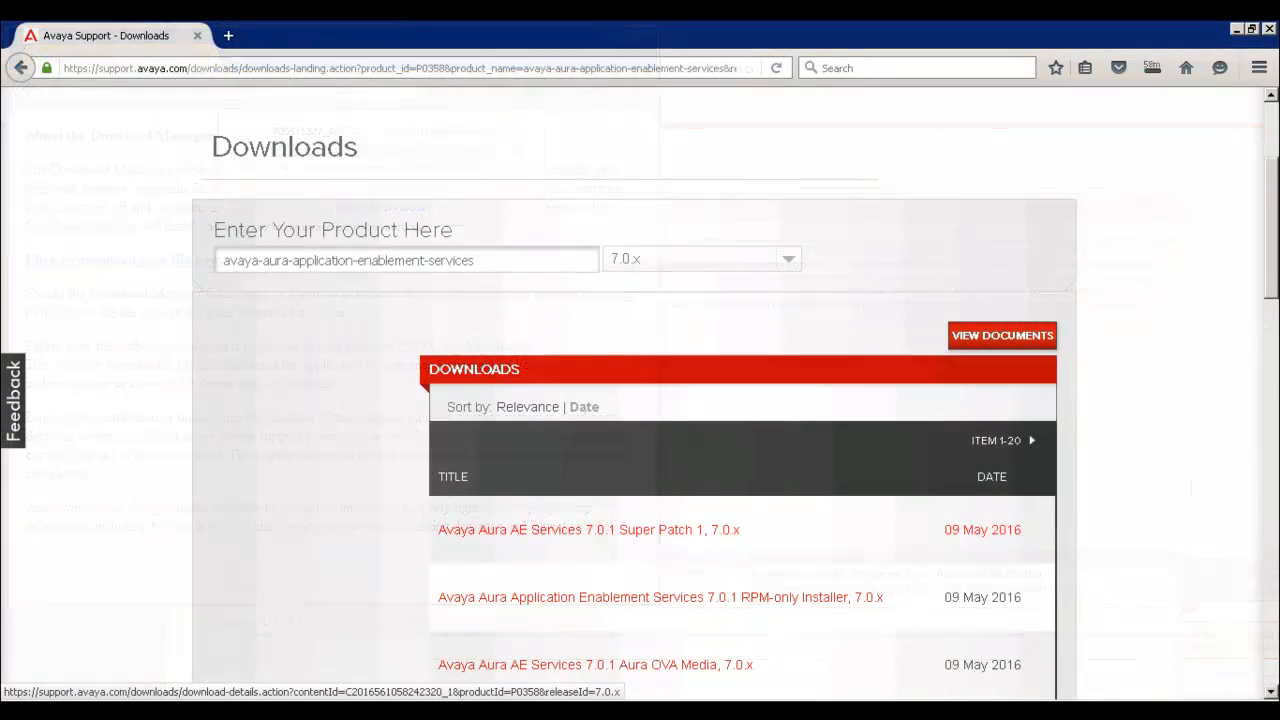
Step: Save the Super Patch 1 file 7-0-1-0-SuperPatch_1.zip (117 MB) to disk, bypassing the download manager
{"action": "left_click", "coordinate": [575, 530]}
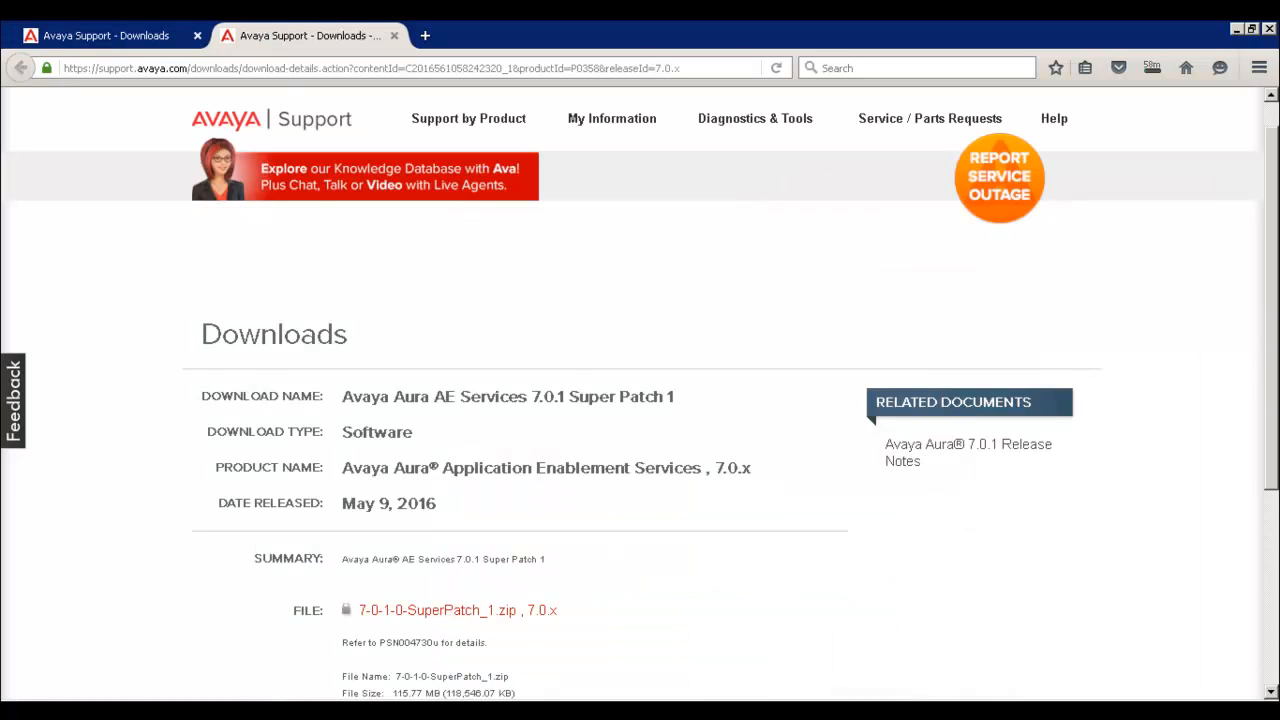
{"action": "left_click", "coordinate": [460, 612]}
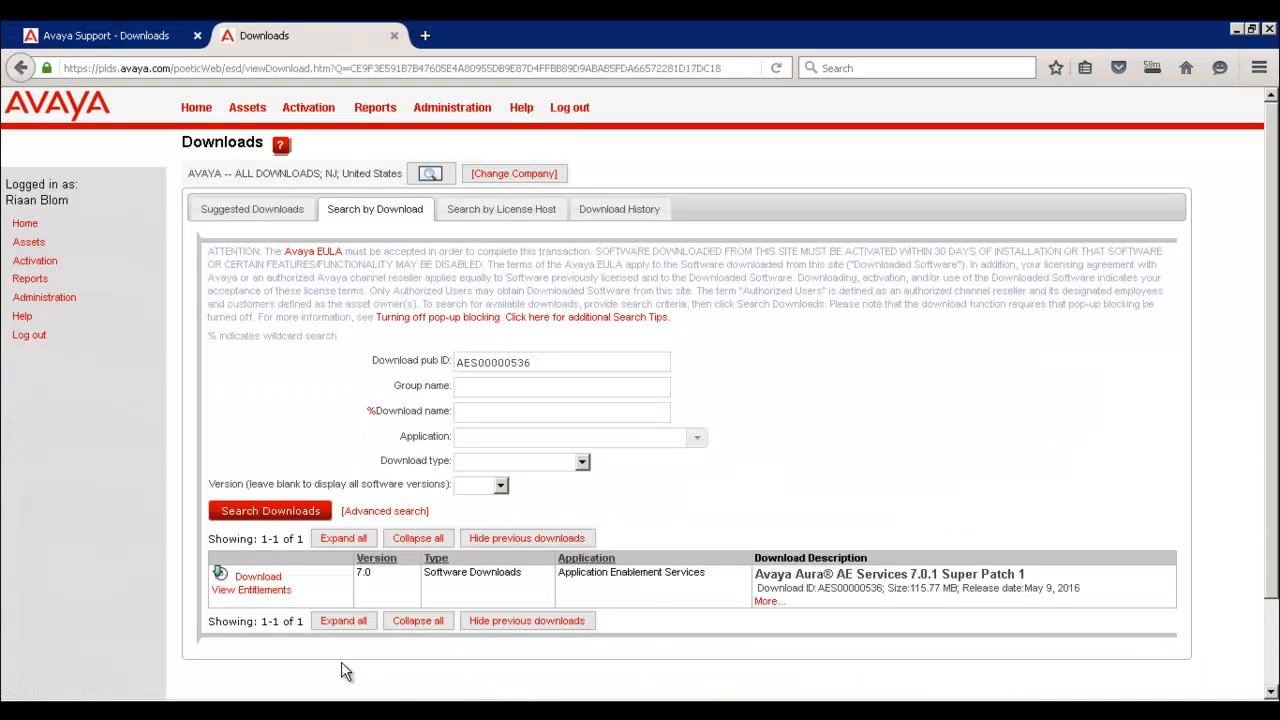
{"action": "left_click", "coordinate": [275, 578]}
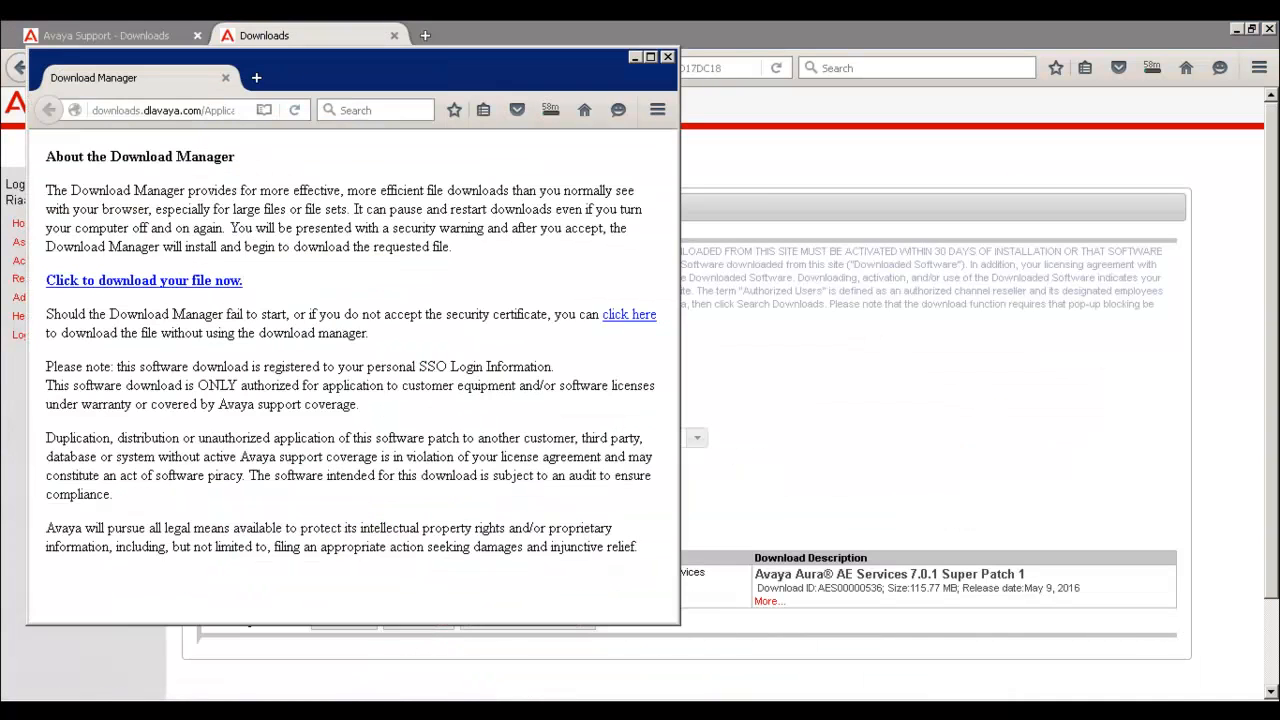
{"action": "left_click", "coordinate": [620, 316]}
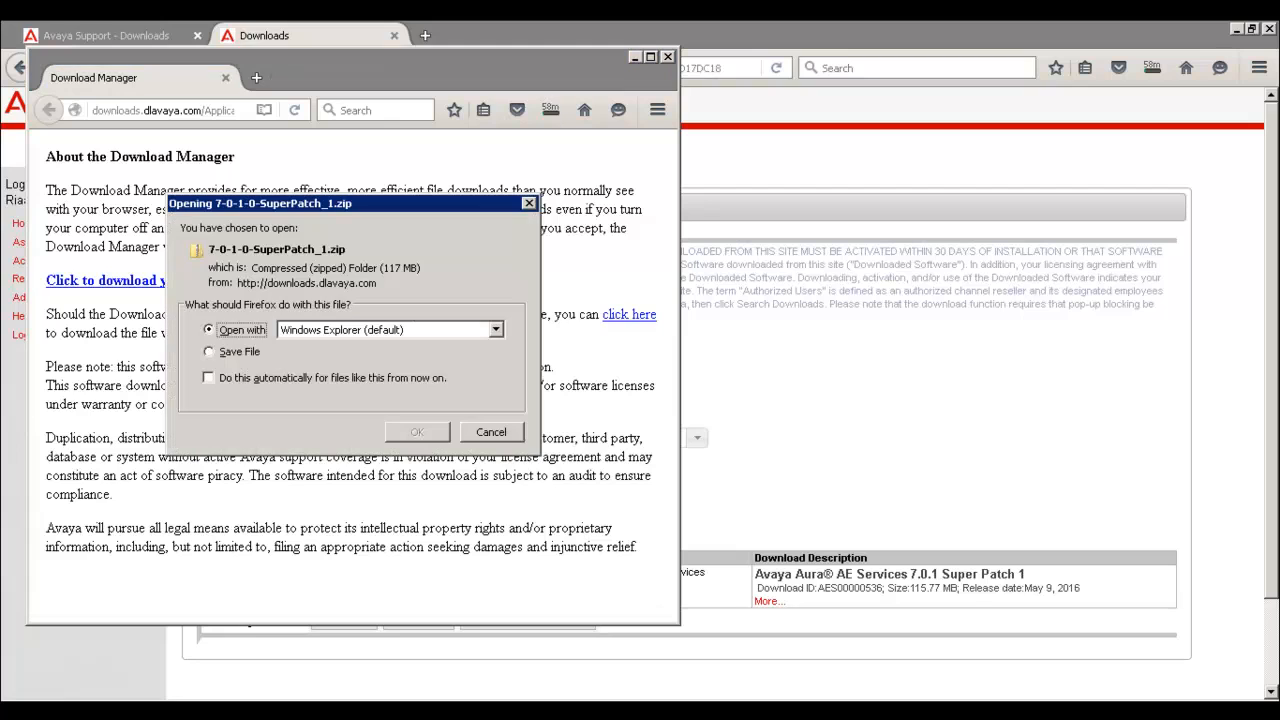
{"action": "left_click", "coordinate": [216, 353]}
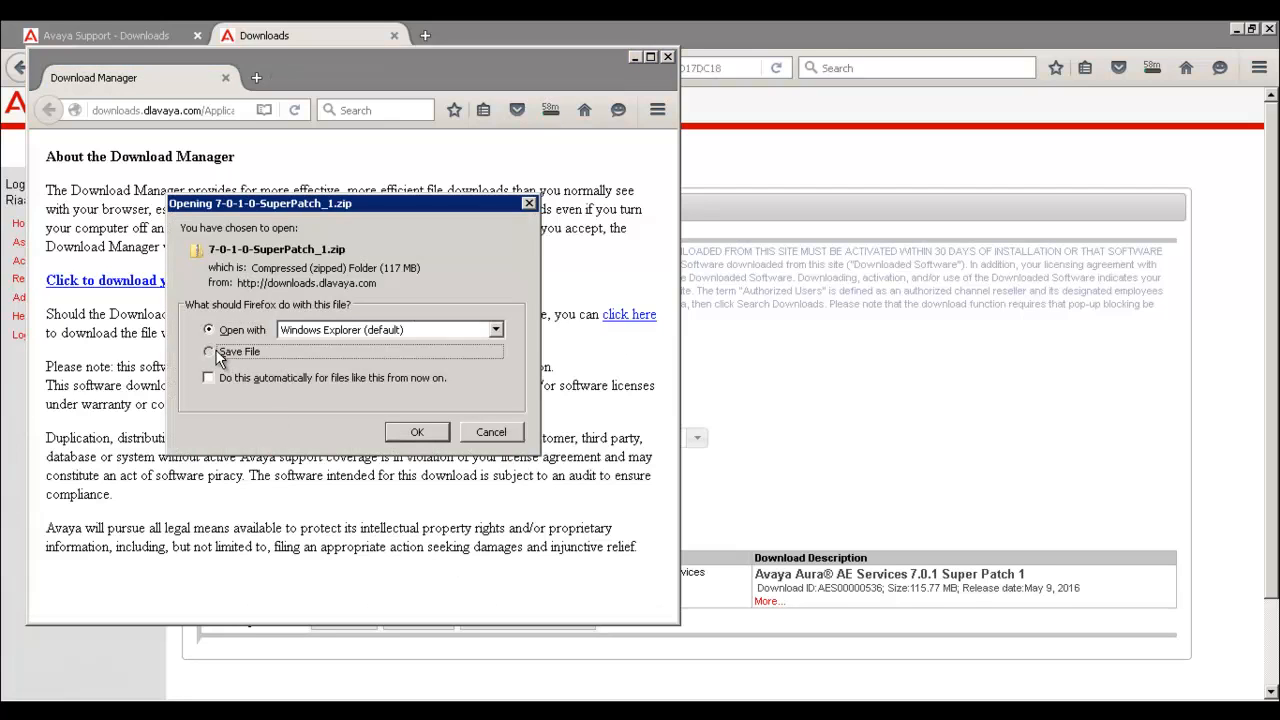
{"action": "left_click", "coordinate": [411, 433]}
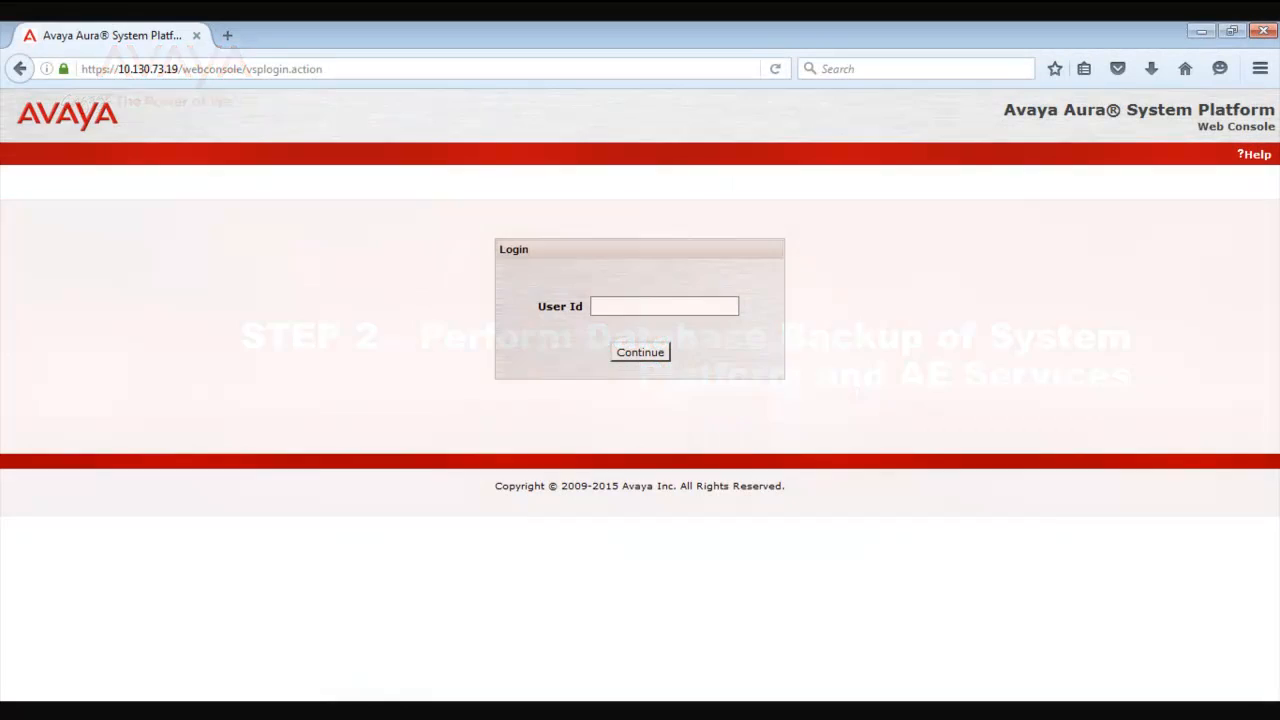
Step: Log in to the System Platform Web Console with user id admin and the account password
{"action": "type", "text": "admin"}
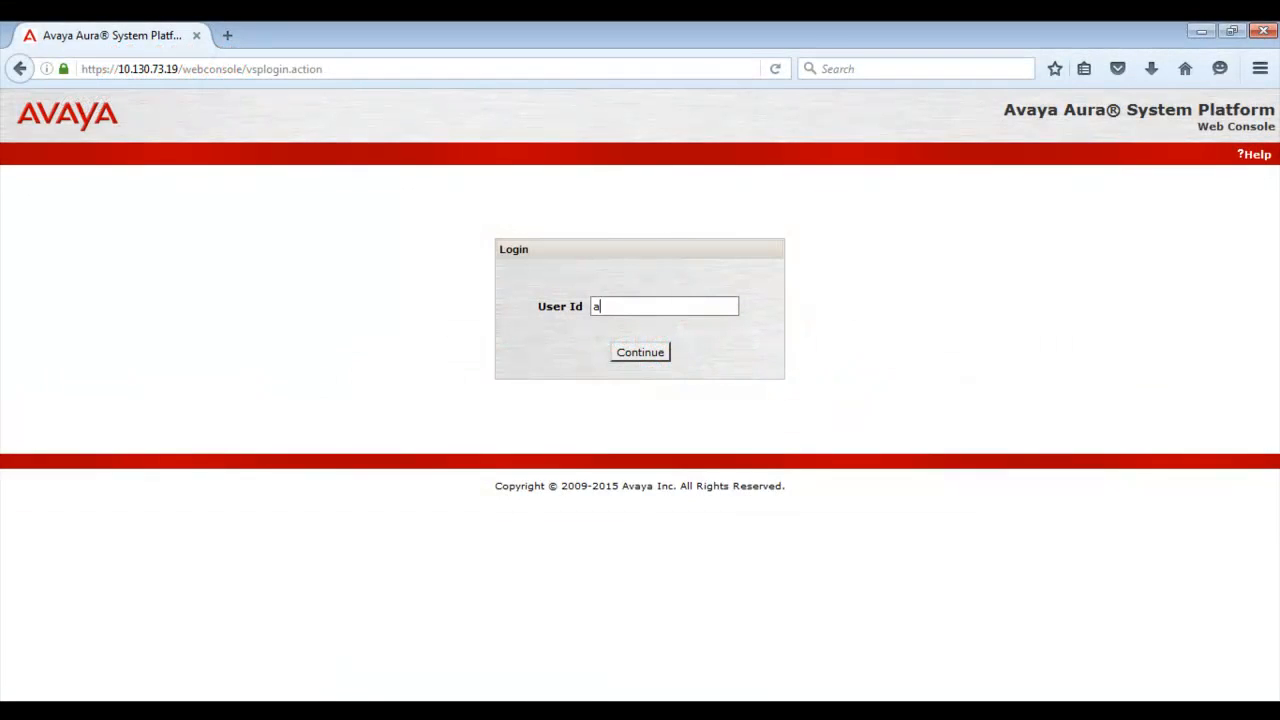
{"action": "key", "text": "Return"}
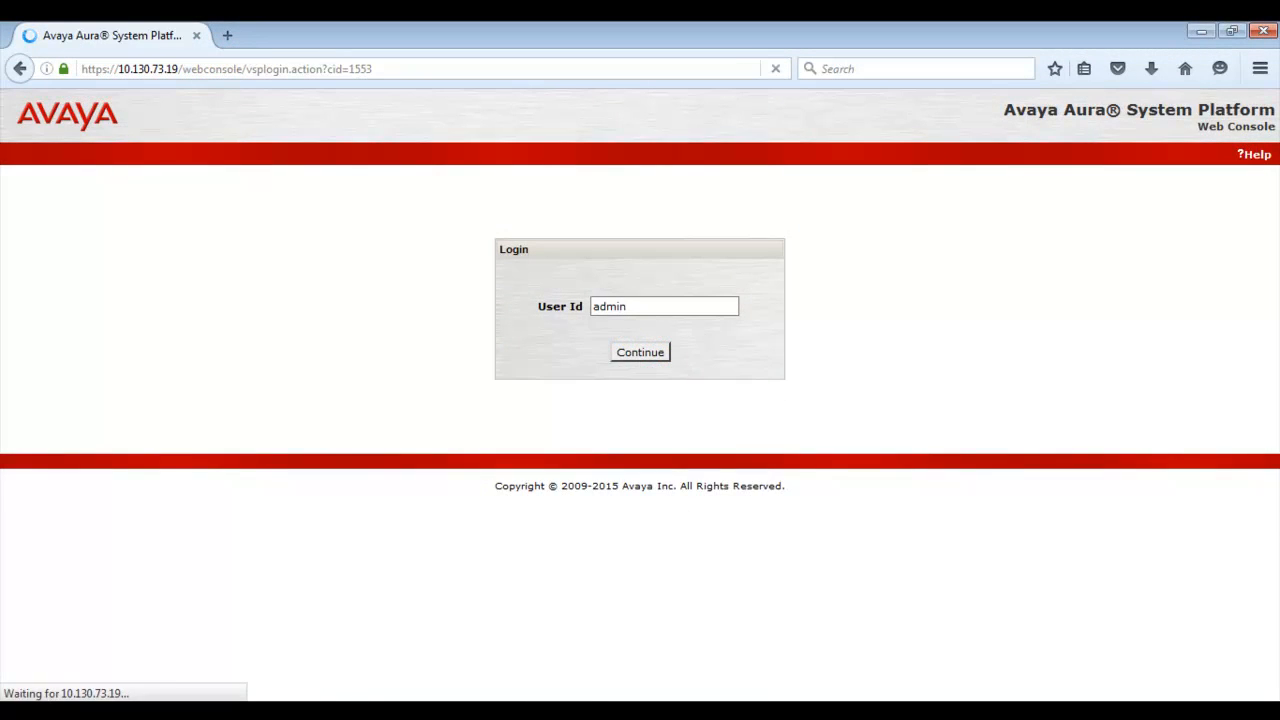
{"action": "type", "text": "******"}
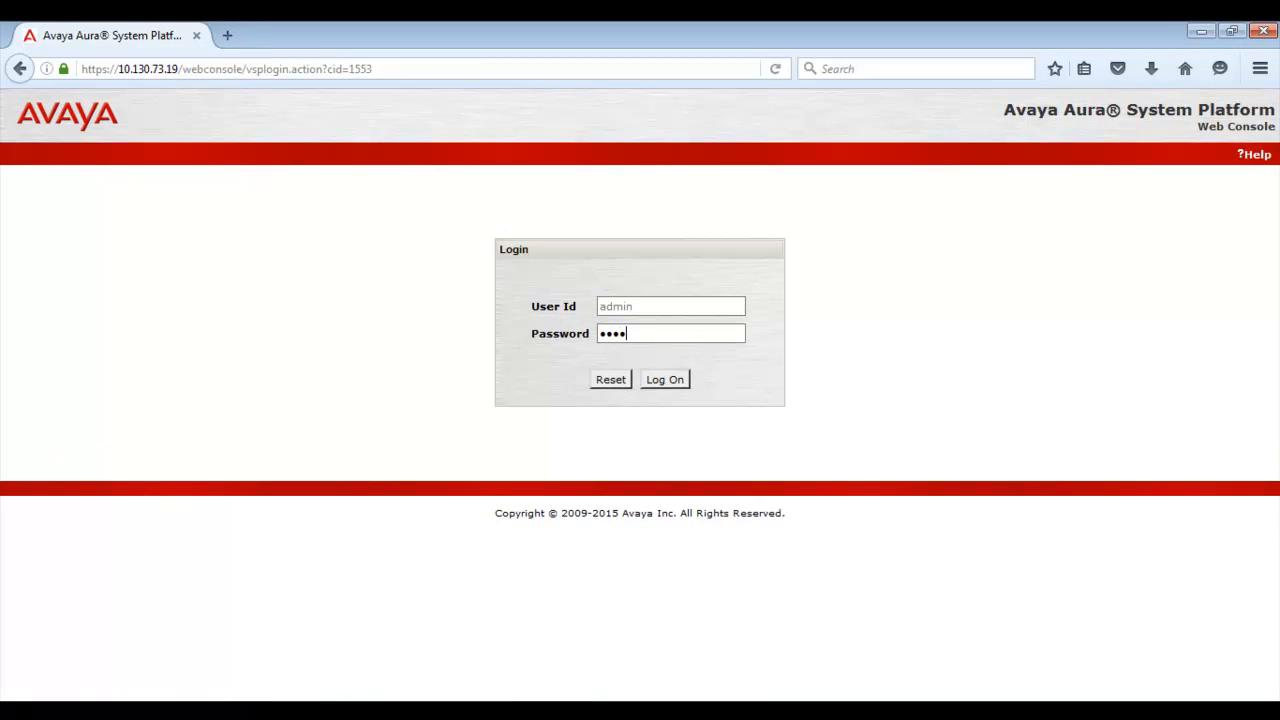
{"action": "key", "text": "Return"}
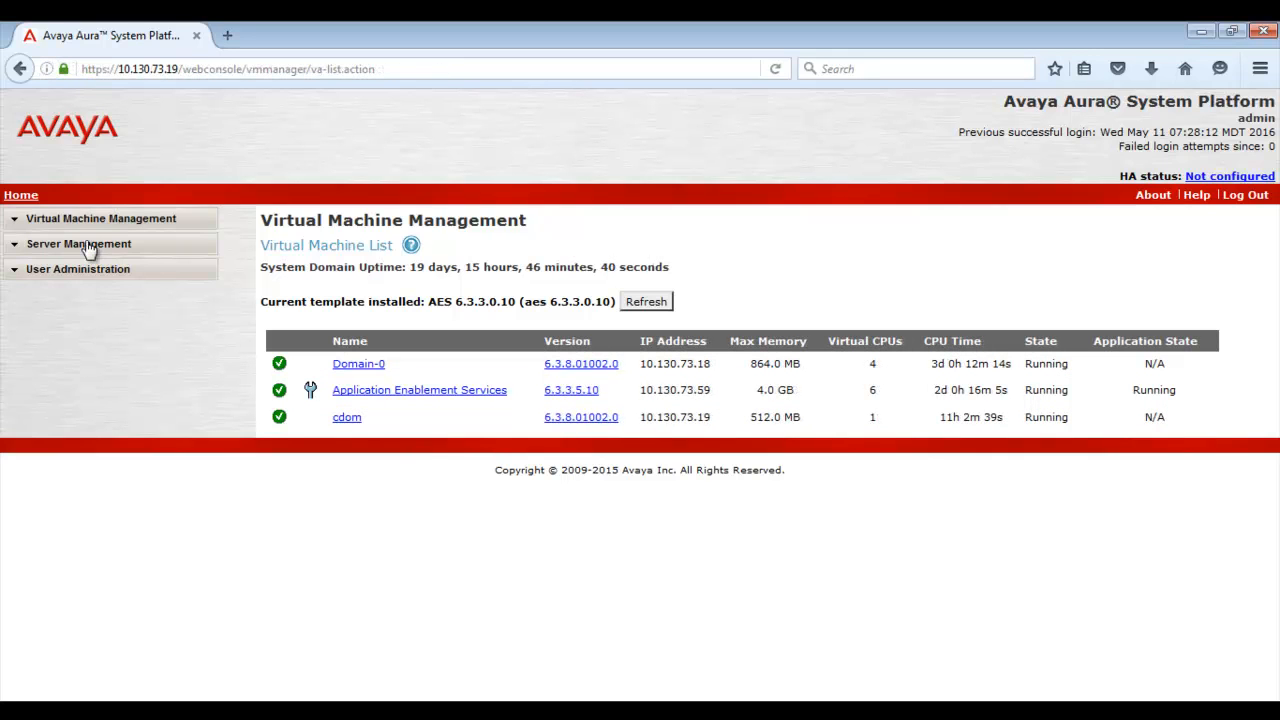
Step: Run a Backup Now with Local method from Server Management > Backup / Restore > Backup
{"action": "left_click", "coordinate": [88, 246]}
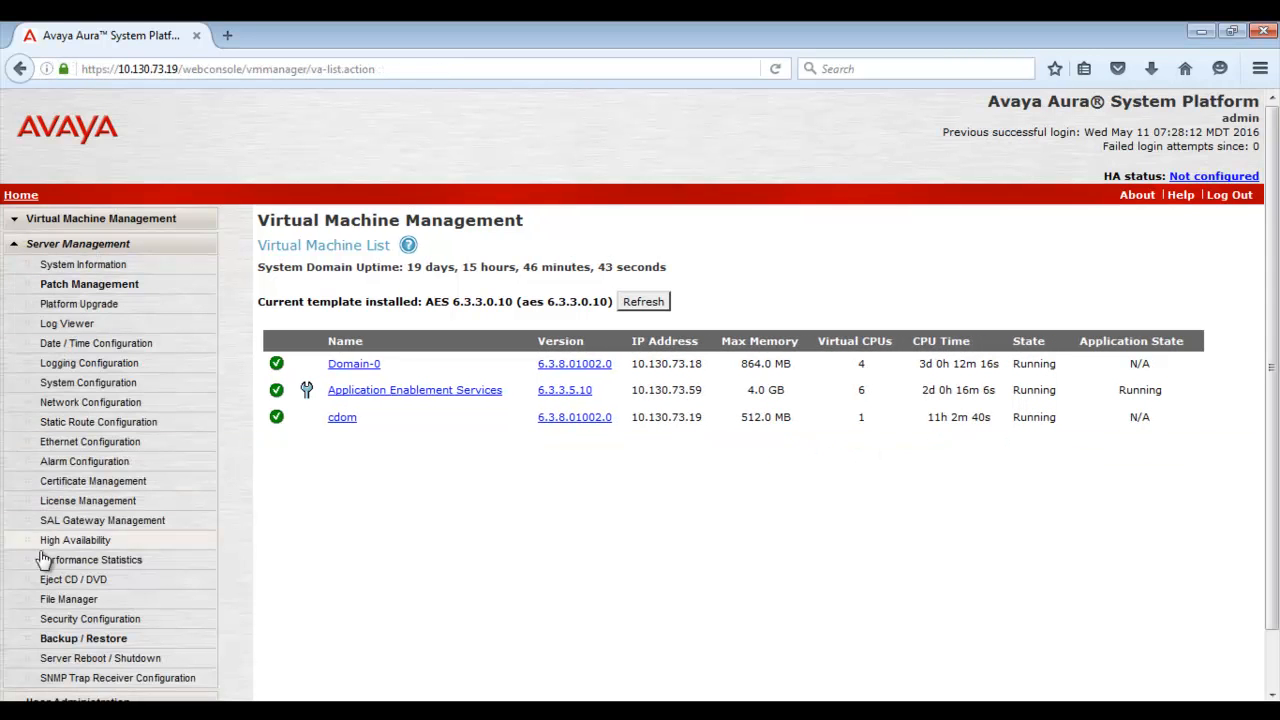
{"action": "left_click", "coordinate": [62, 640]}
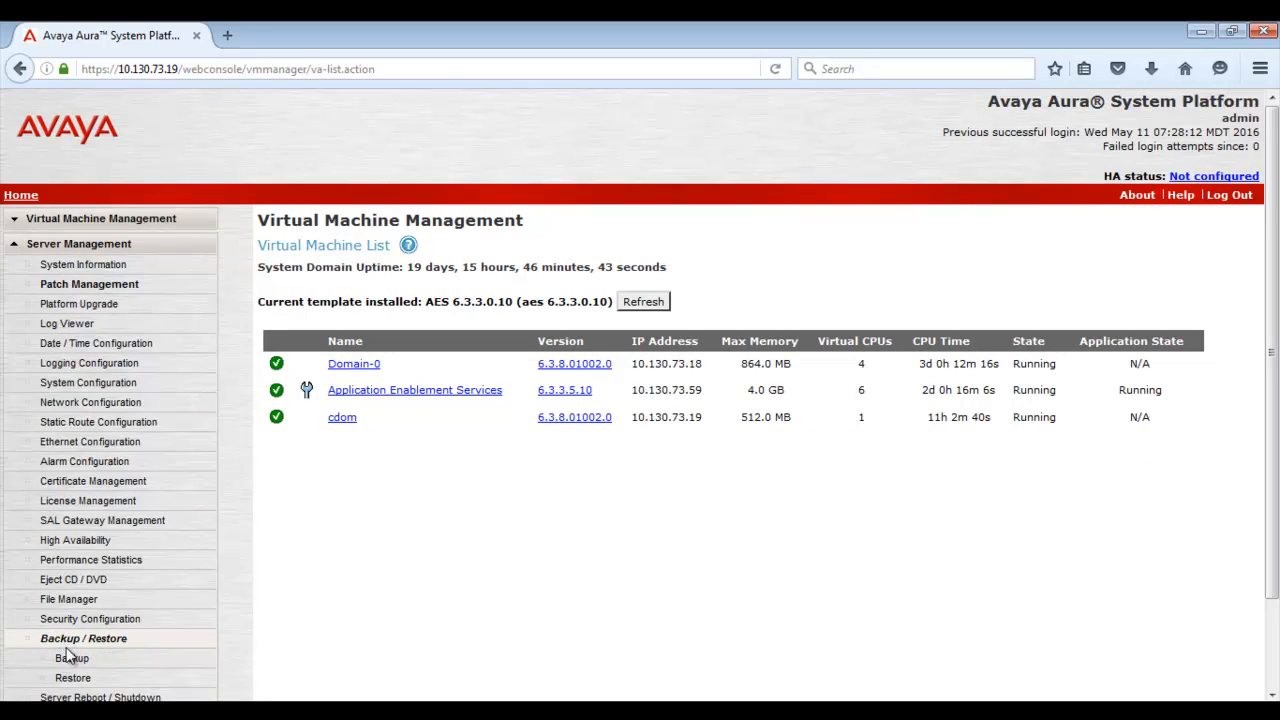
{"action": "left_click", "coordinate": [72, 659]}
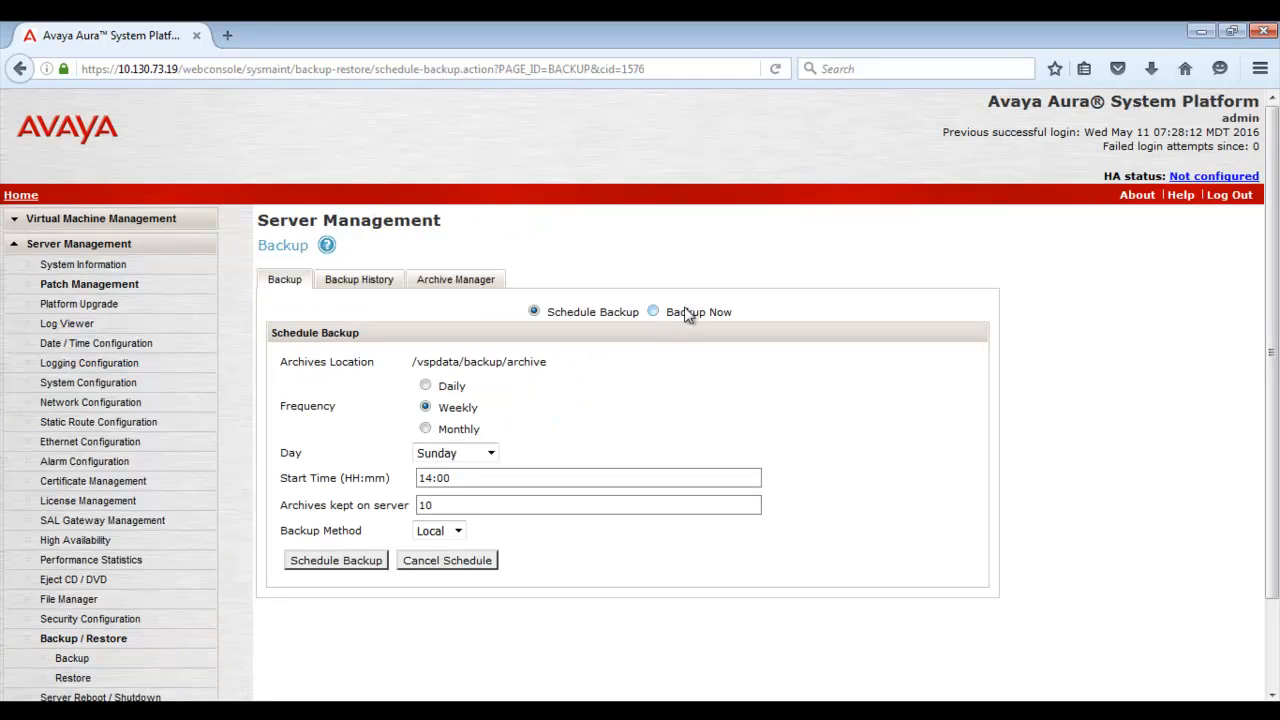
{"action": "left_click", "coordinate": [654, 311]}
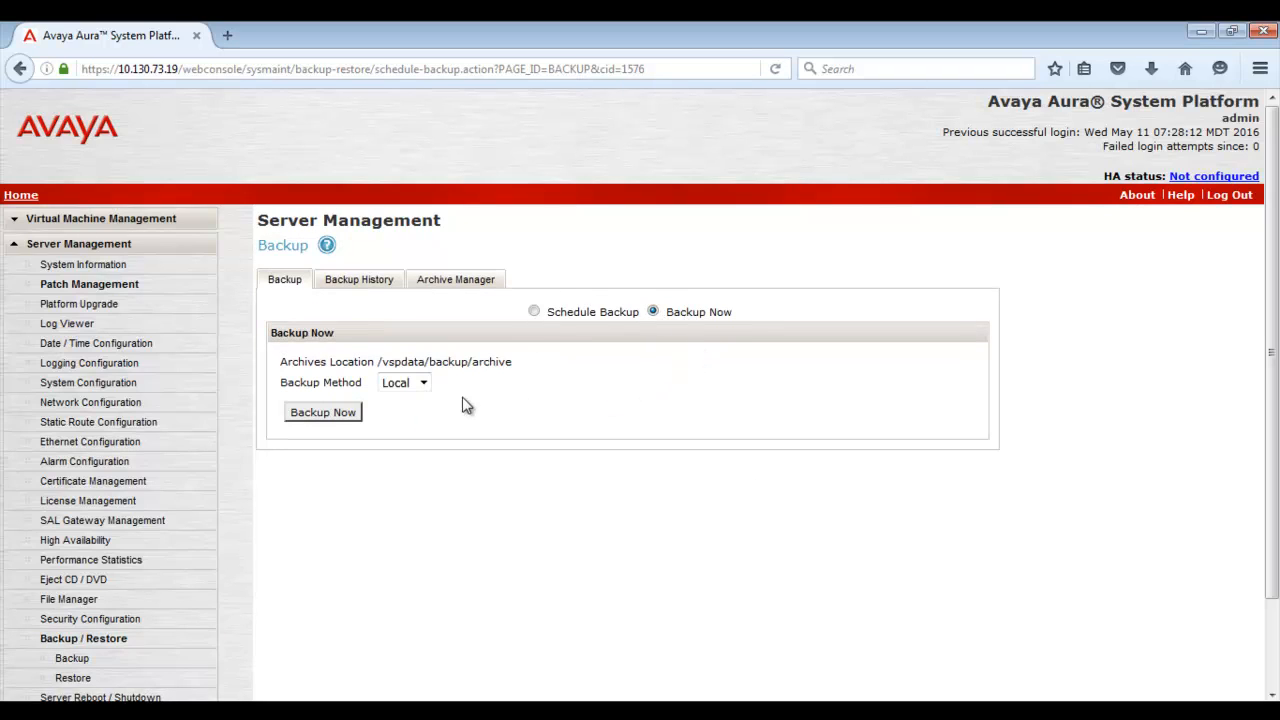
{"action": "left_click", "coordinate": [424, 386]}
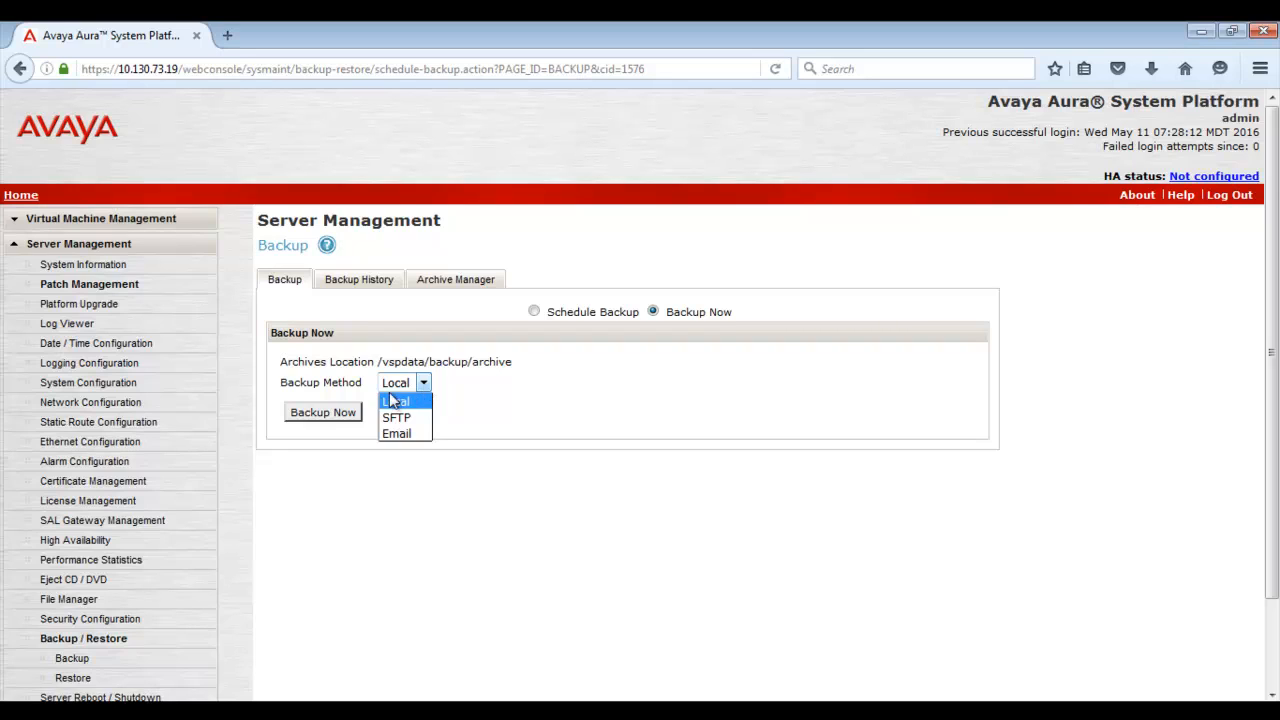
{"action": "left_click", "coordinate": [400, 406]}
{"action": "left_click", "coordinate": [318, 420]}
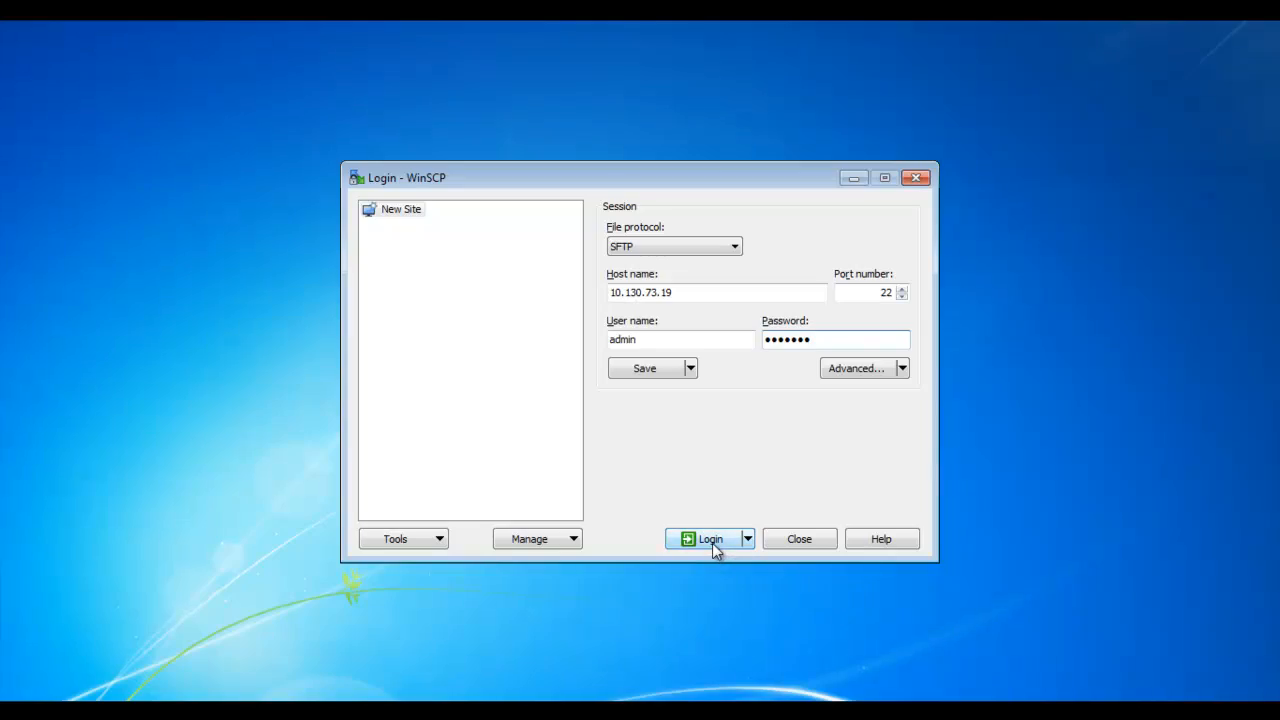
Step: Connect via SFTP to 10.130.73.19 and copy backup_cticdom5HP_2016_05_11_07_31_44.tgz into SP-CDOM-Backup
{"action": "left_click", "coordinate": [714, 549]}
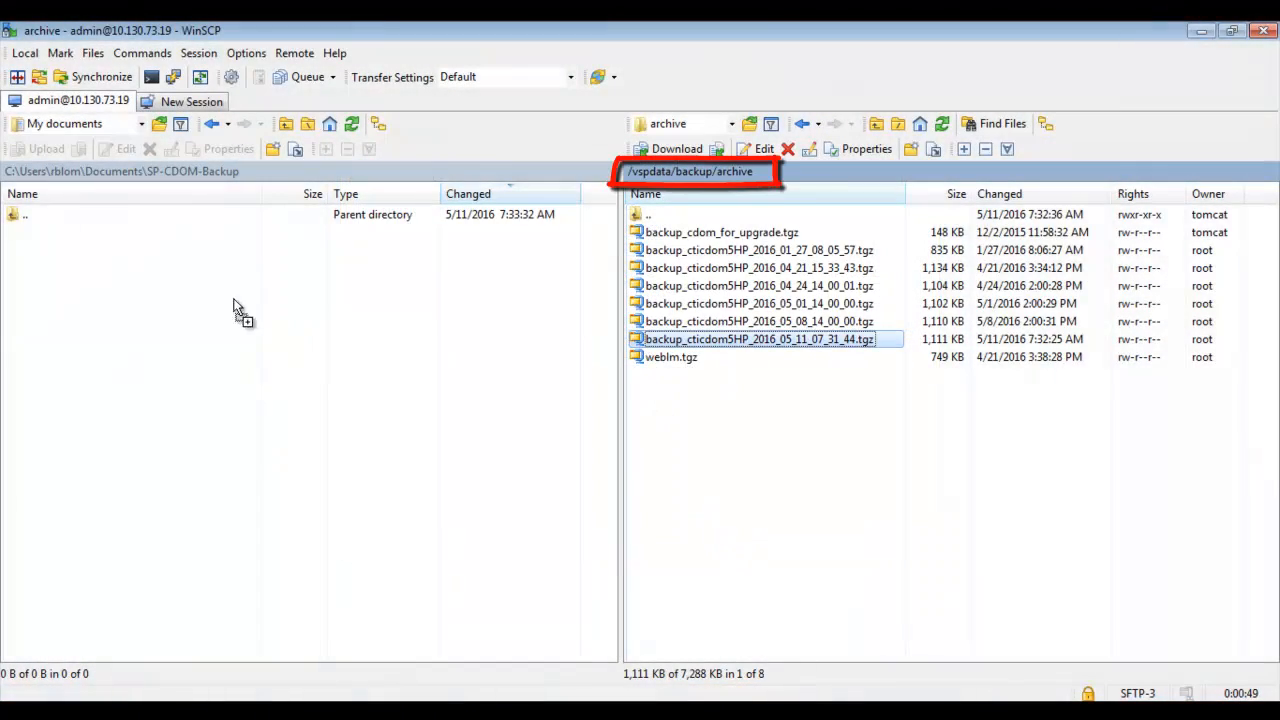
{"action": "left_click_drag", "start_coordinate": [760, 339], "coordinate": [190, 318]}
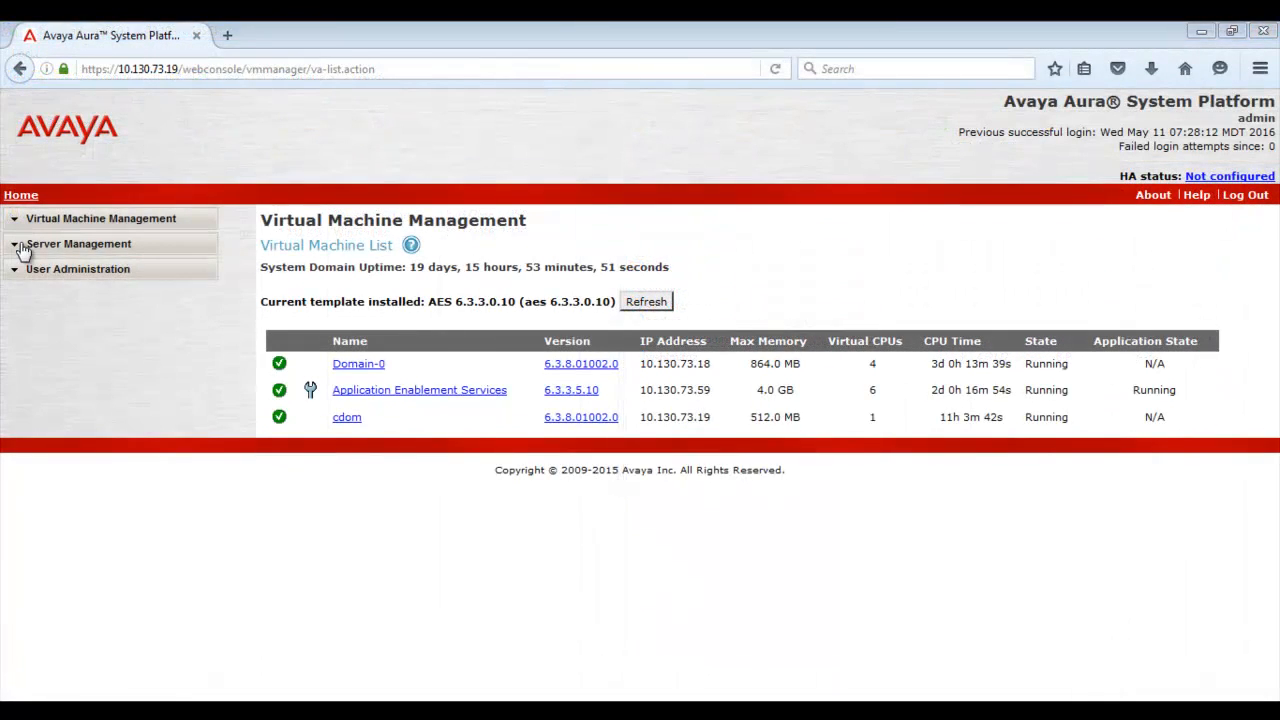
{"action": "left_click", "coordinate": [22, 248]}
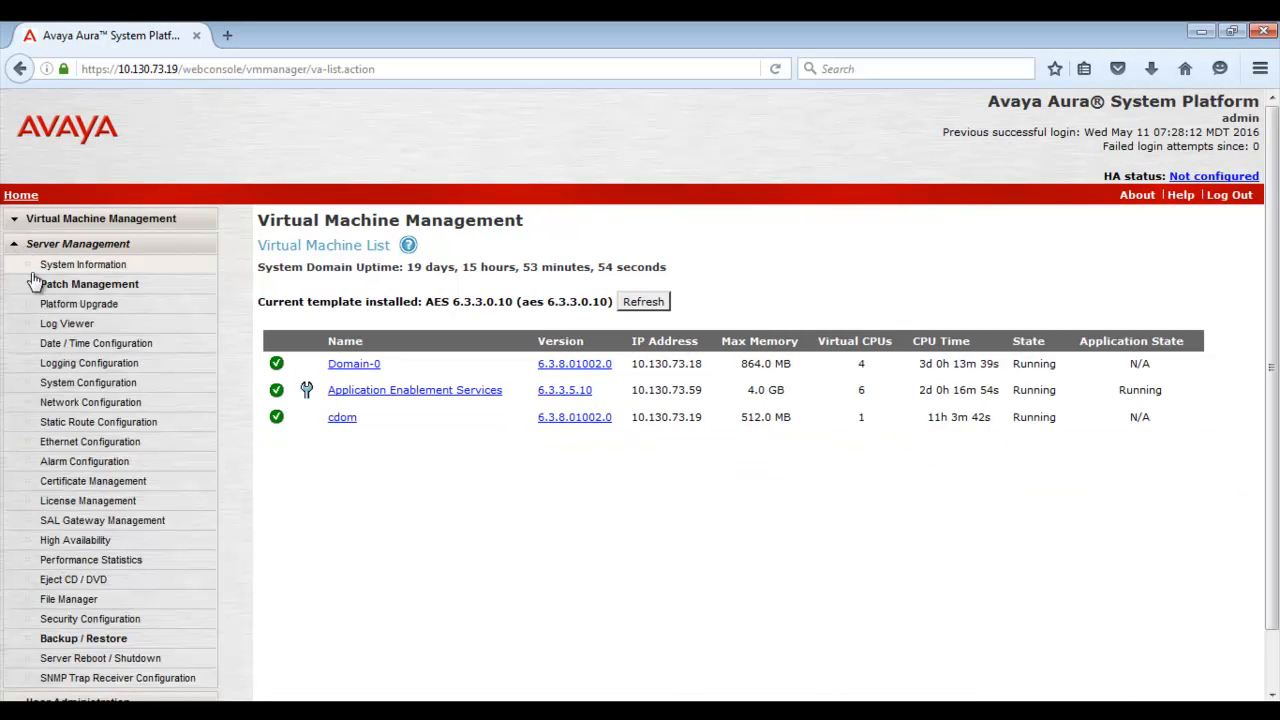
Step: Show Network Configuration scrolled to Templates - AES, revealing the AES hostname and ETH0 10.130.73.59
{"action": "left_click", "coordinate": [66, 404]}
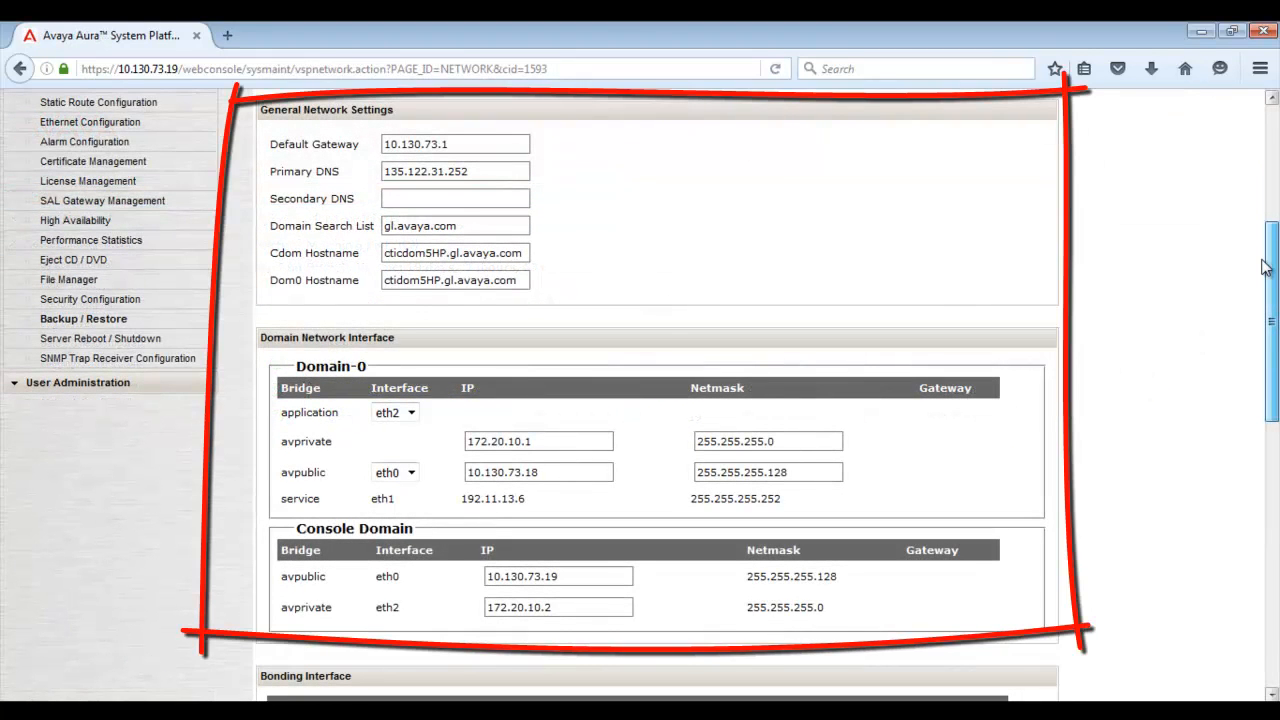
{"action": "left_click_drag", "start_coordinate": [1265, 266], "coordinate": [1246, 489]}
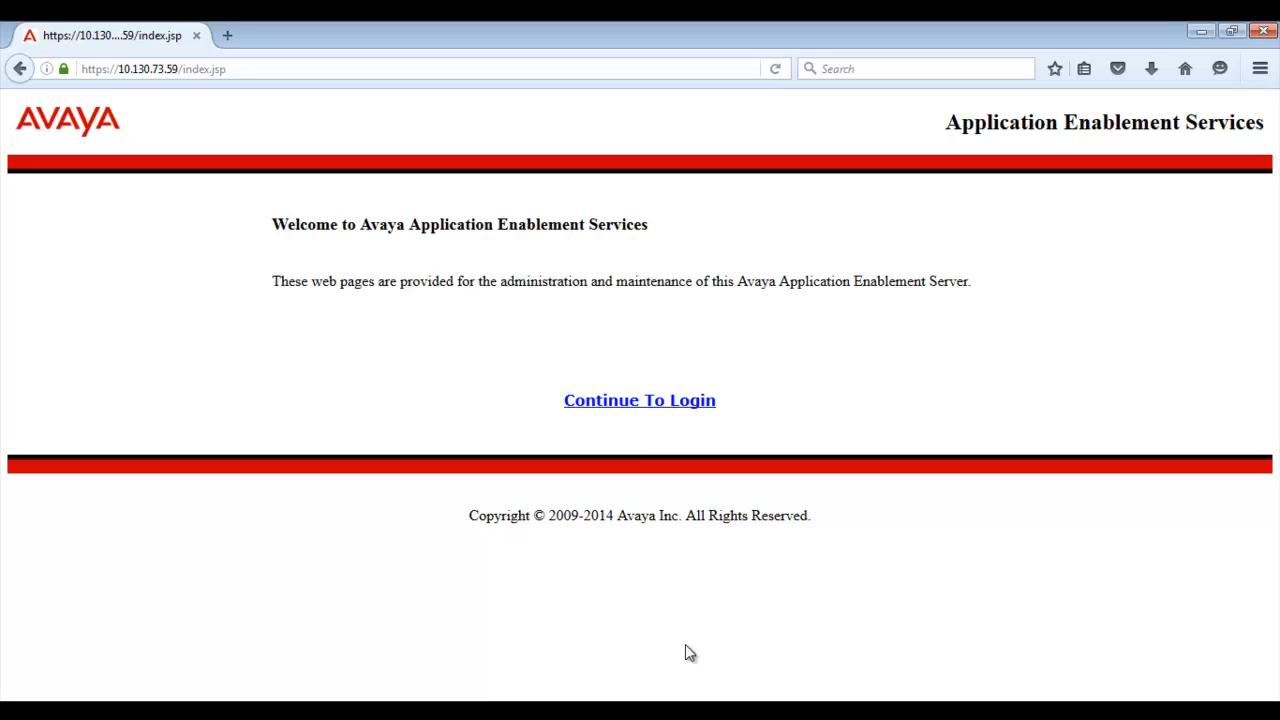
Step: Sign in to AES 6.3.3 as cust and view CVLAN, DLG, DMCC and TSAPI ONLINE statuses
{"action": "left_click", "coordinate": [634, 404]}
{"action": "type", "text": "cust"}
{"action": "key", "text": "Return"}
{"action": "type", "text": "••••••"}
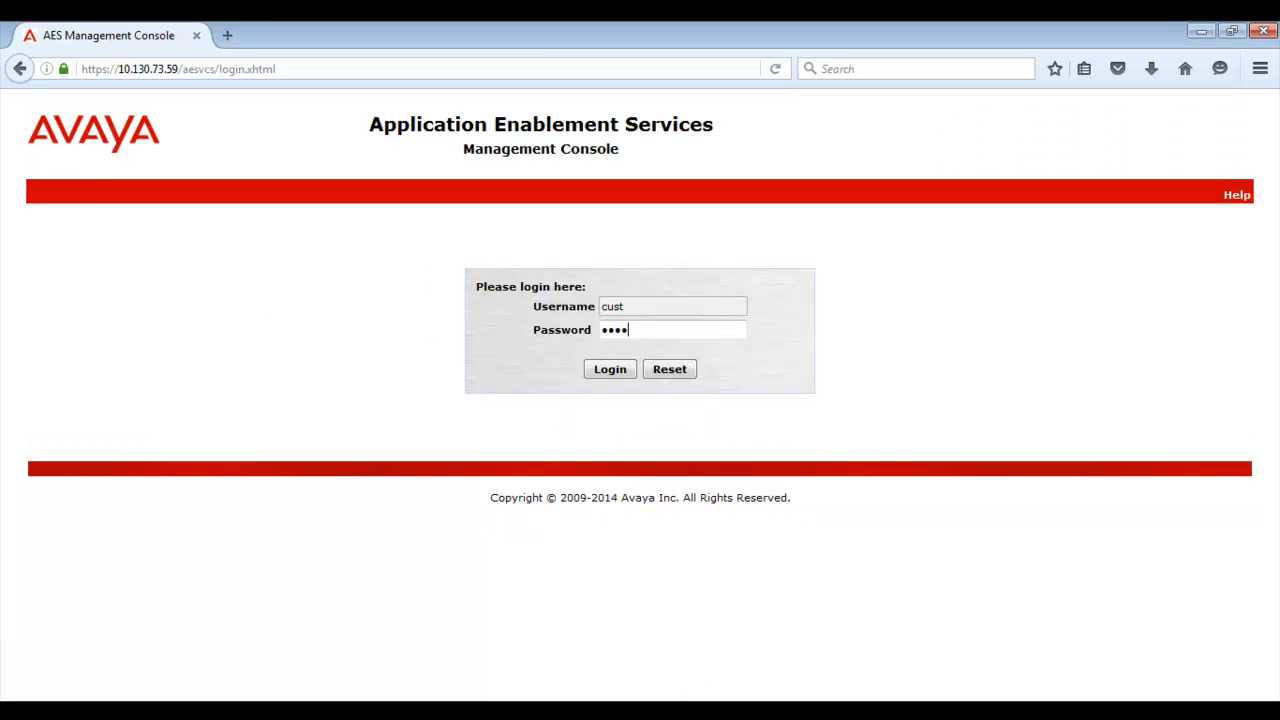
{"action": "key", "text": "Return"}
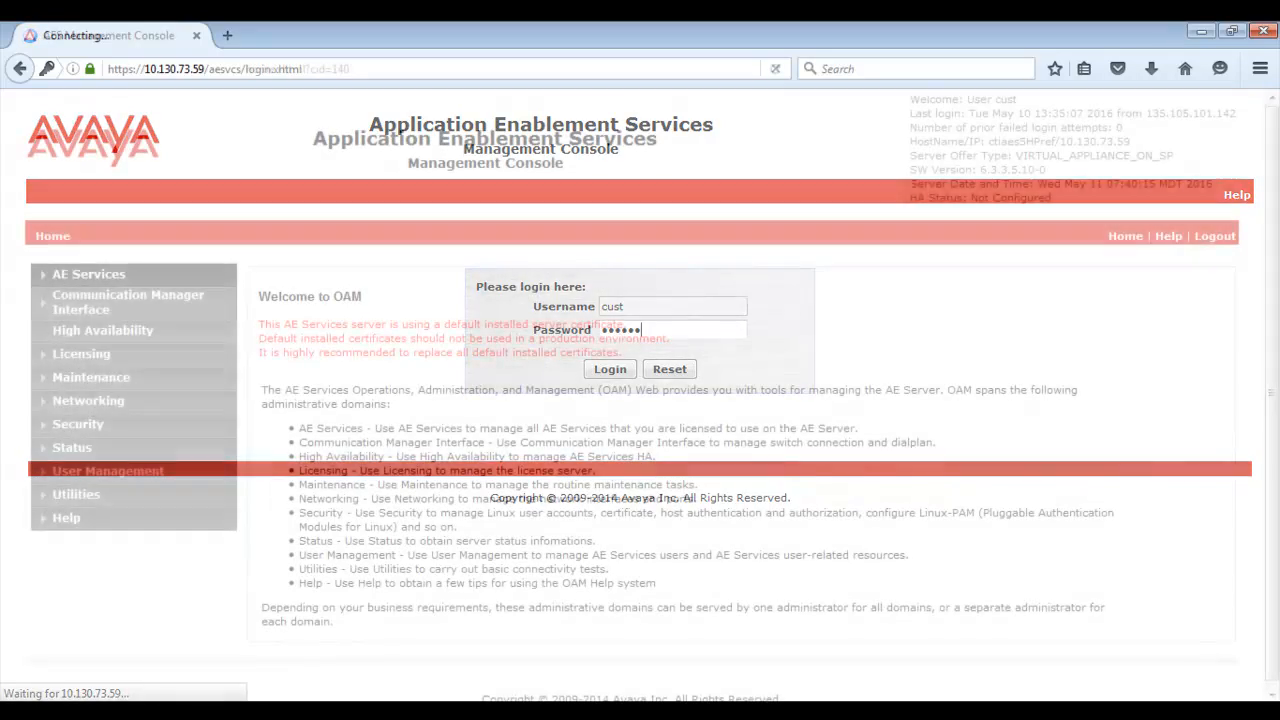
{"action": "left_click", "coordinate": [103, 281]}
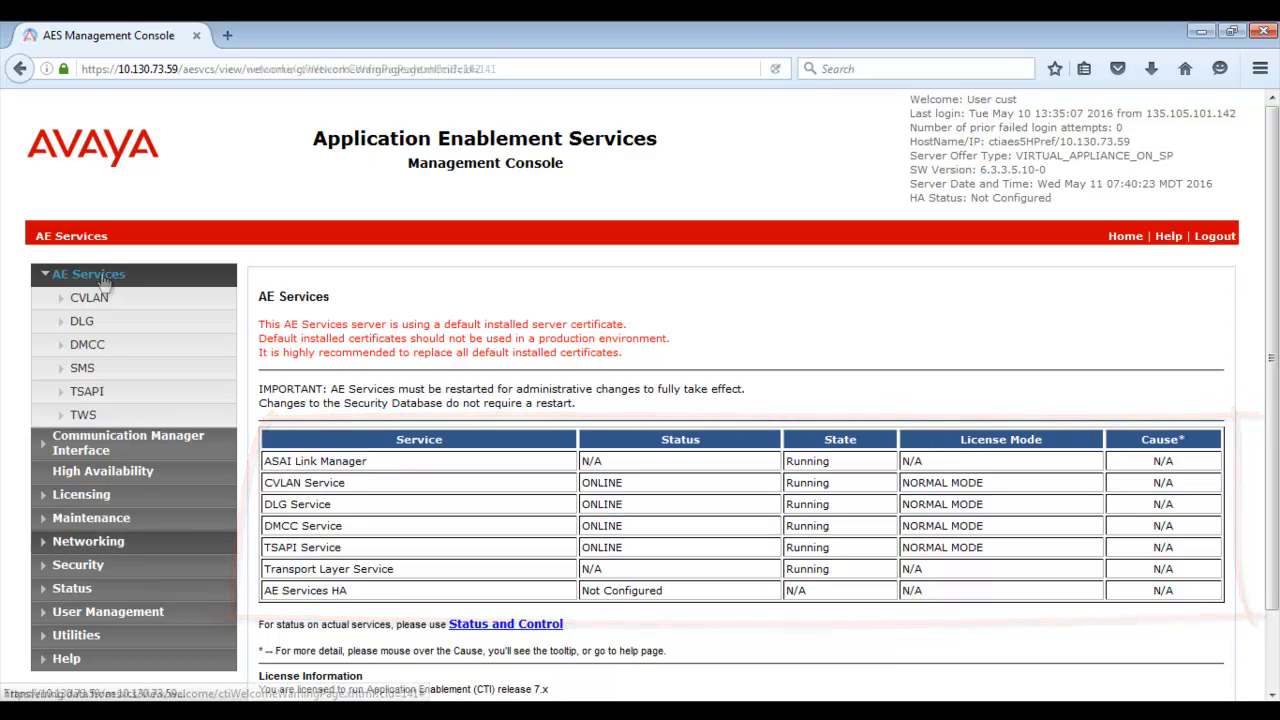
Step: Review the Networking pages AE Service IP (Local IP), Network Configure and Ports
{"action": "left_click", "coordinate": [88, 541]}
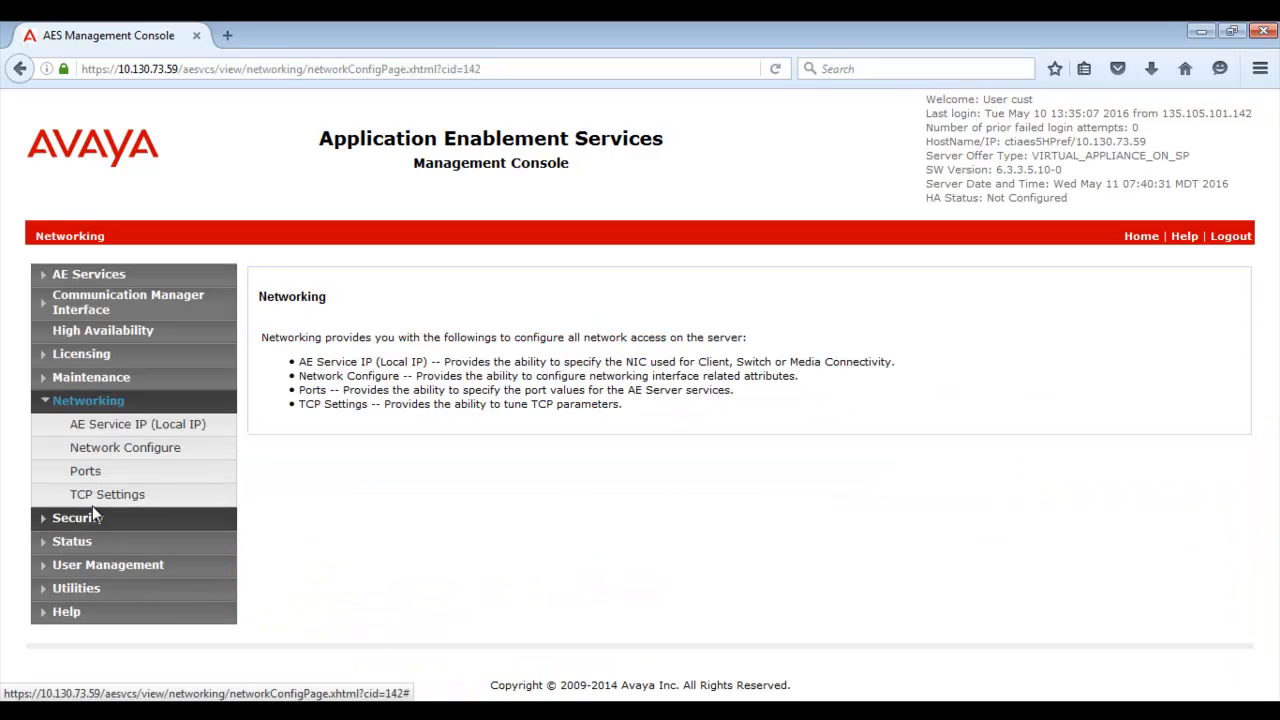
{"action": "left_click", "coordinate": [116, 428]}
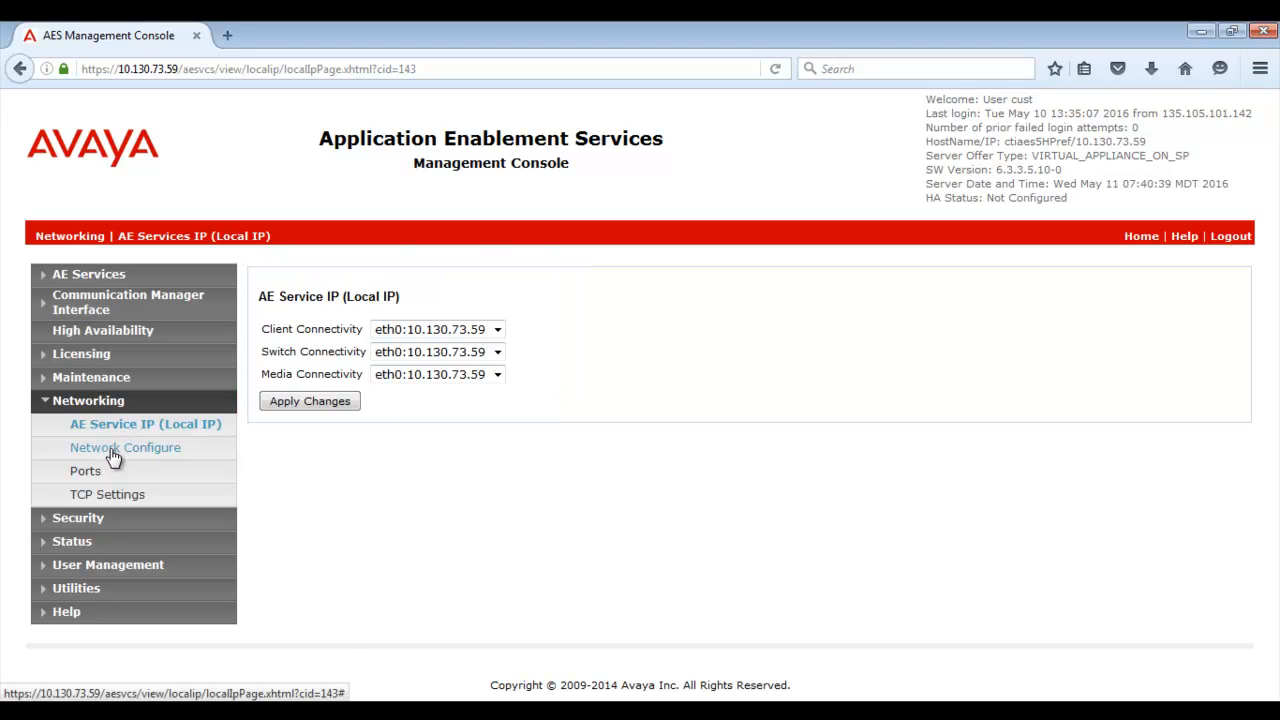
{"action": "left_click", "coordinate": [113, 453]}
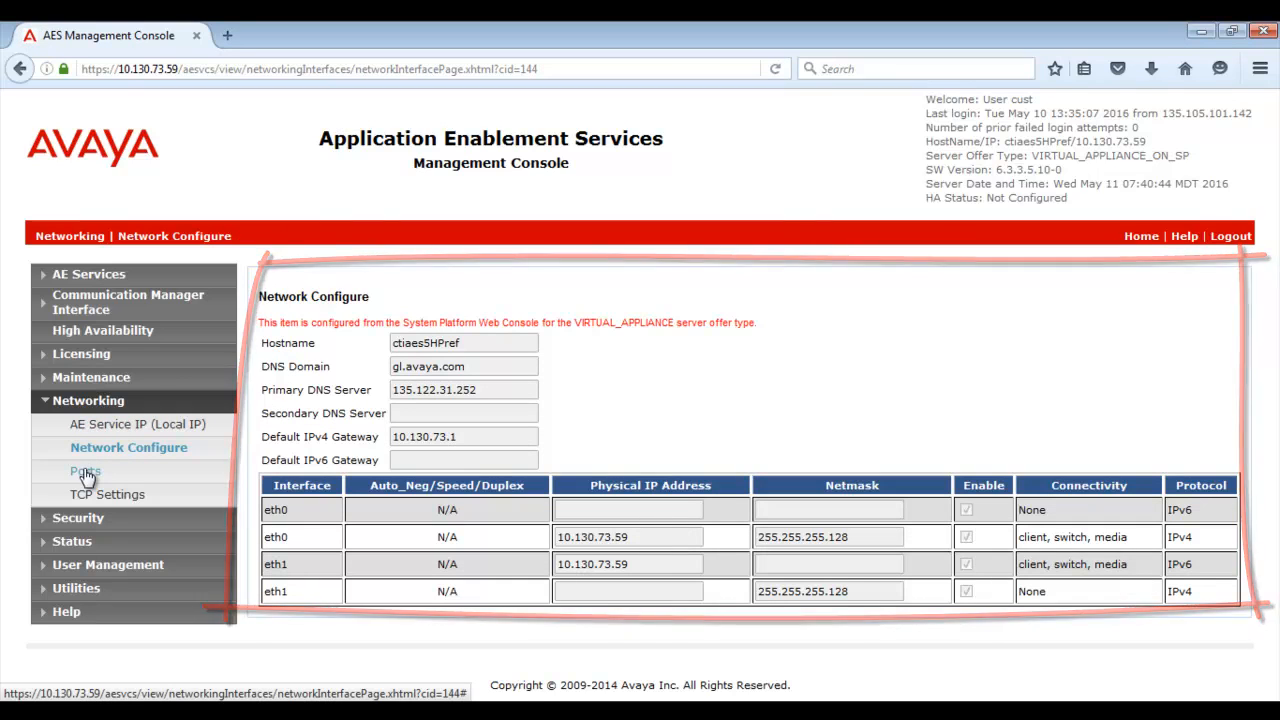
{"action": "left_click", "coordinate": [86, 472]}
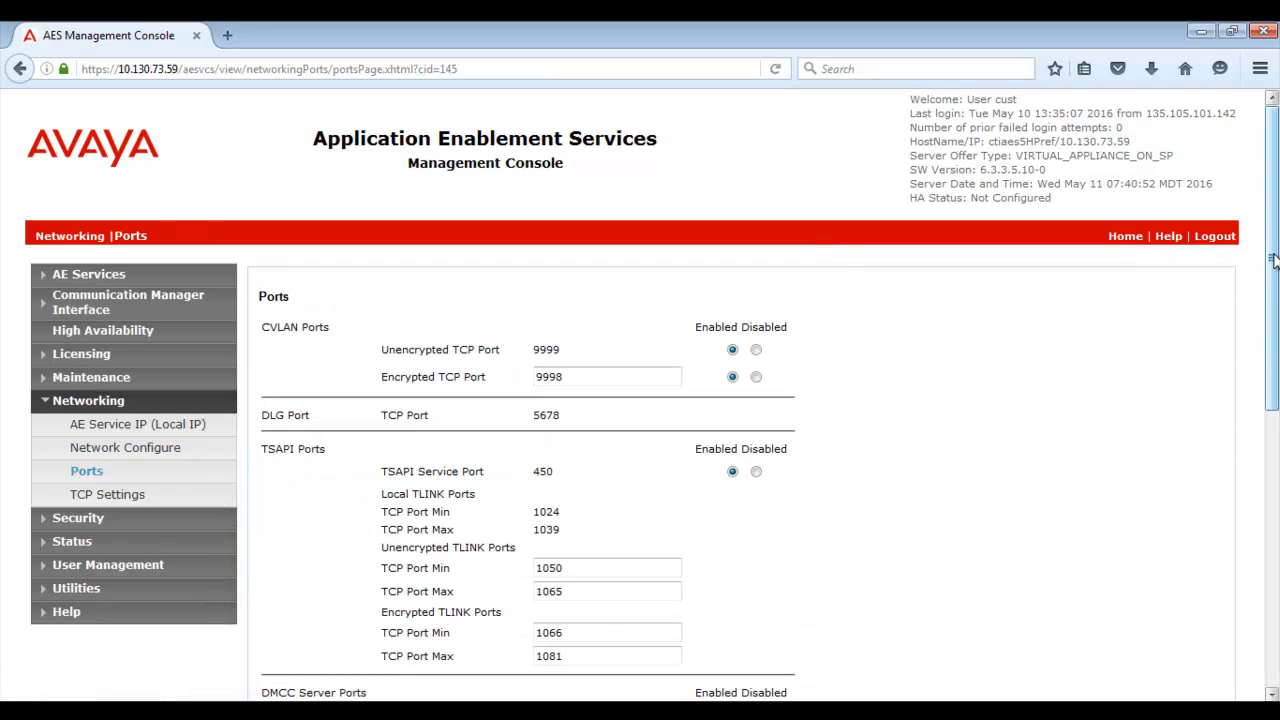
{"action": "left_click_drag", "start_coordinate": [1274, 257], "coordinate": [1238, 551]}
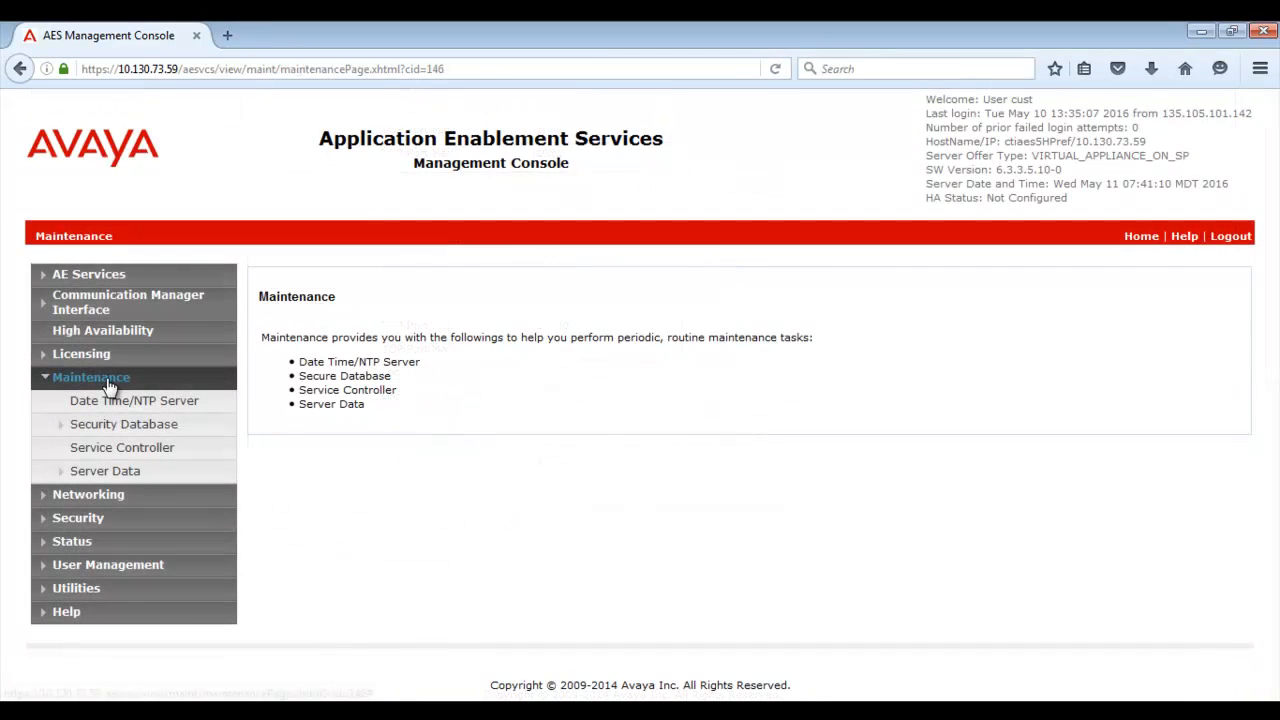
Step: Create an unencrypted database backup and save ctiaes5HPref_6.3.3.5.10-0_aesvcsdb11052016.tar.gz to disk
{"action": "left_click", "coordinate": [130, 476]}
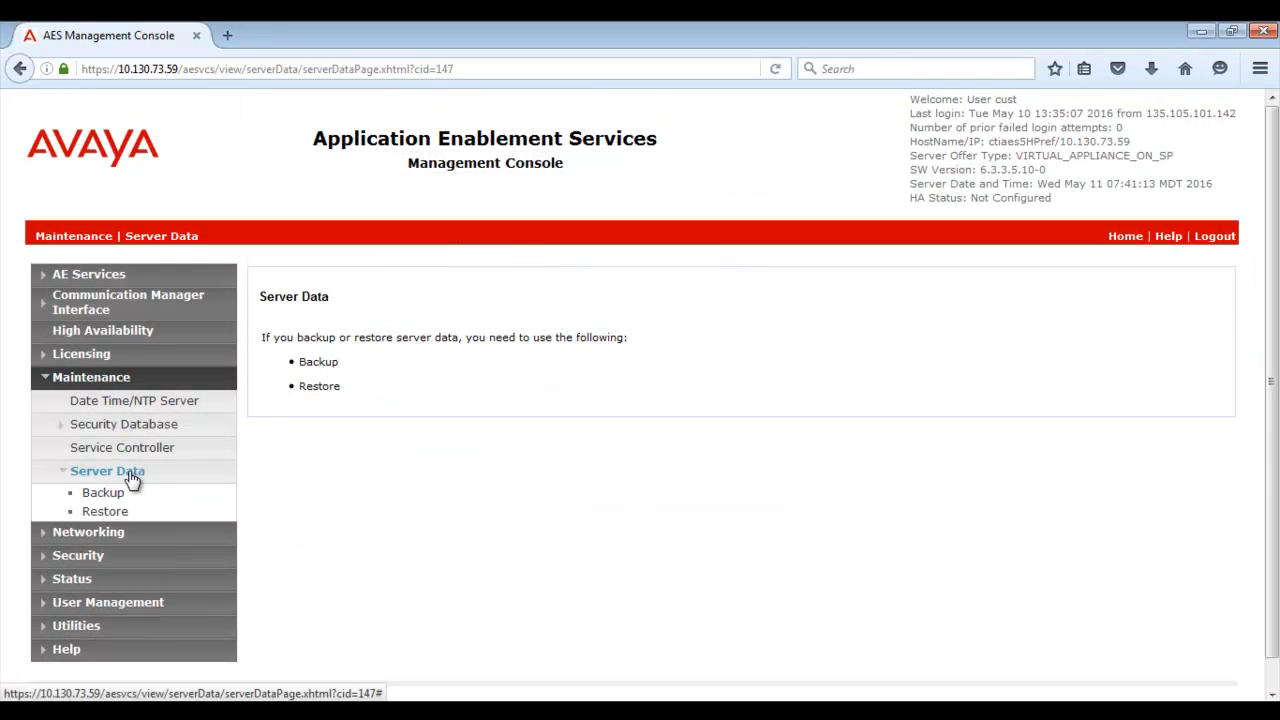
{"action": "left_click", "coordinate": [104, 495]}
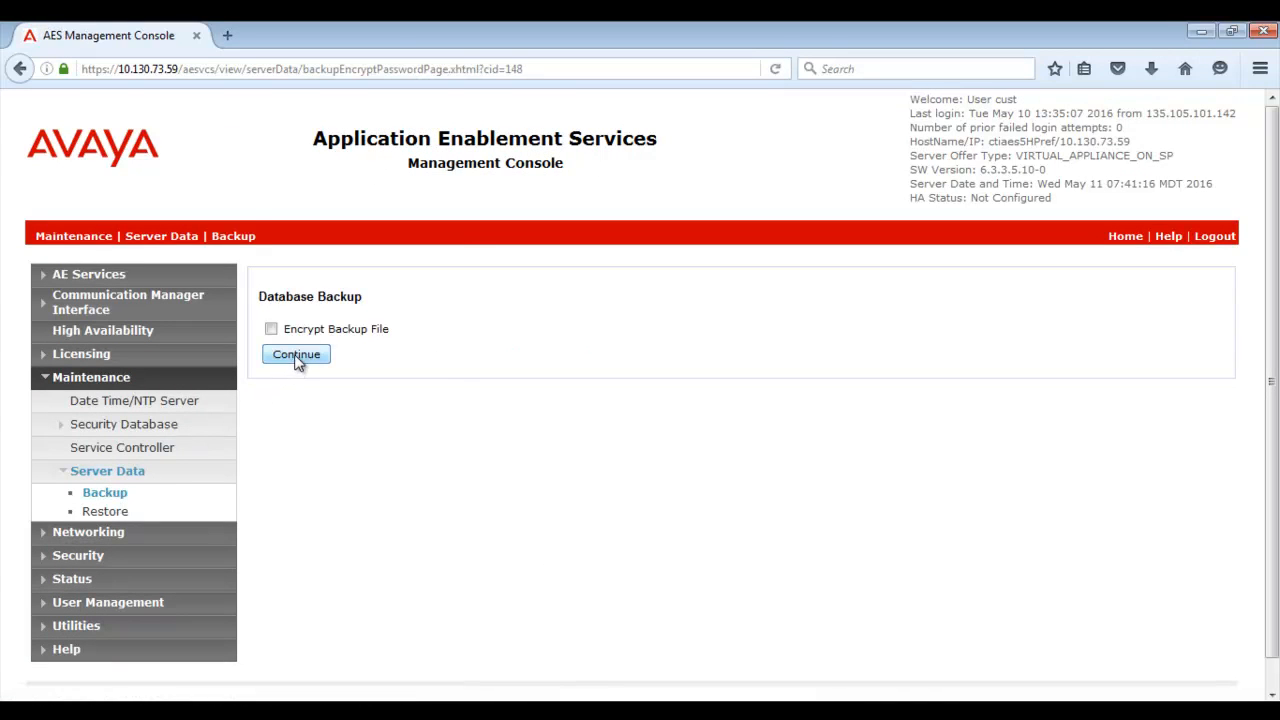
{"action": "left_click", "coordinate": [297, 355]}
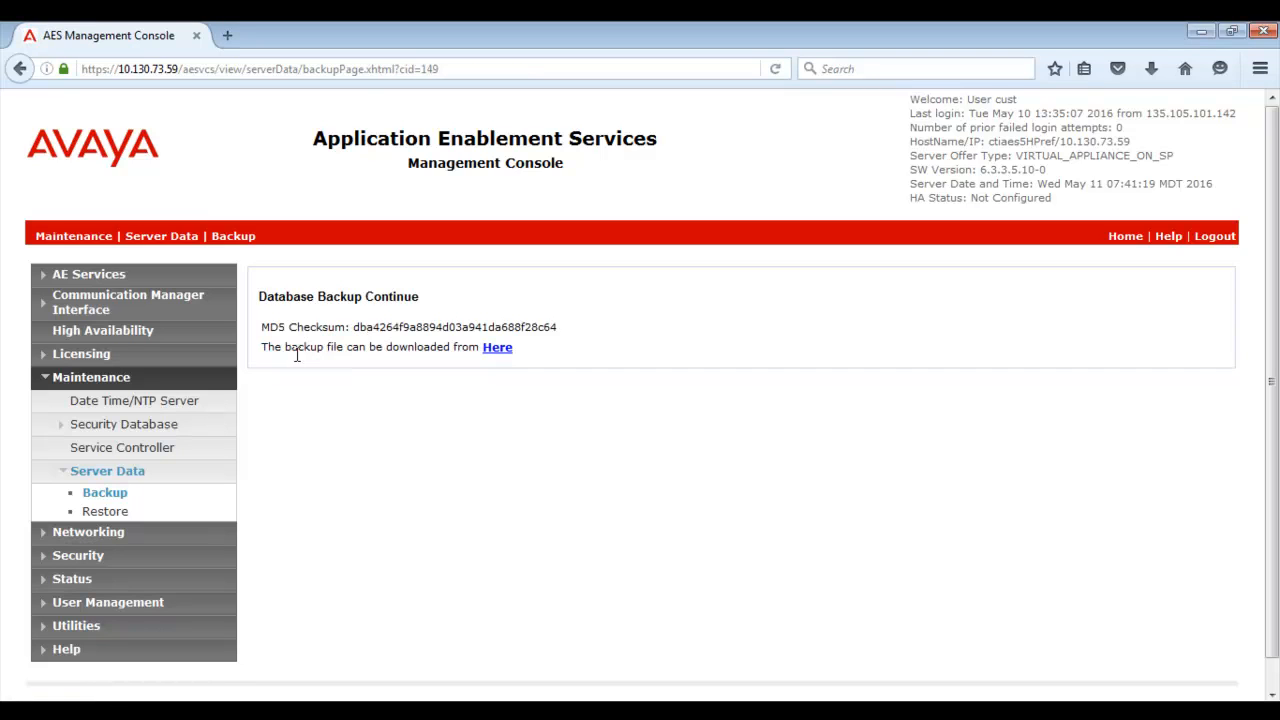
{"action": "left_click", "coordinate": [493, 360]}
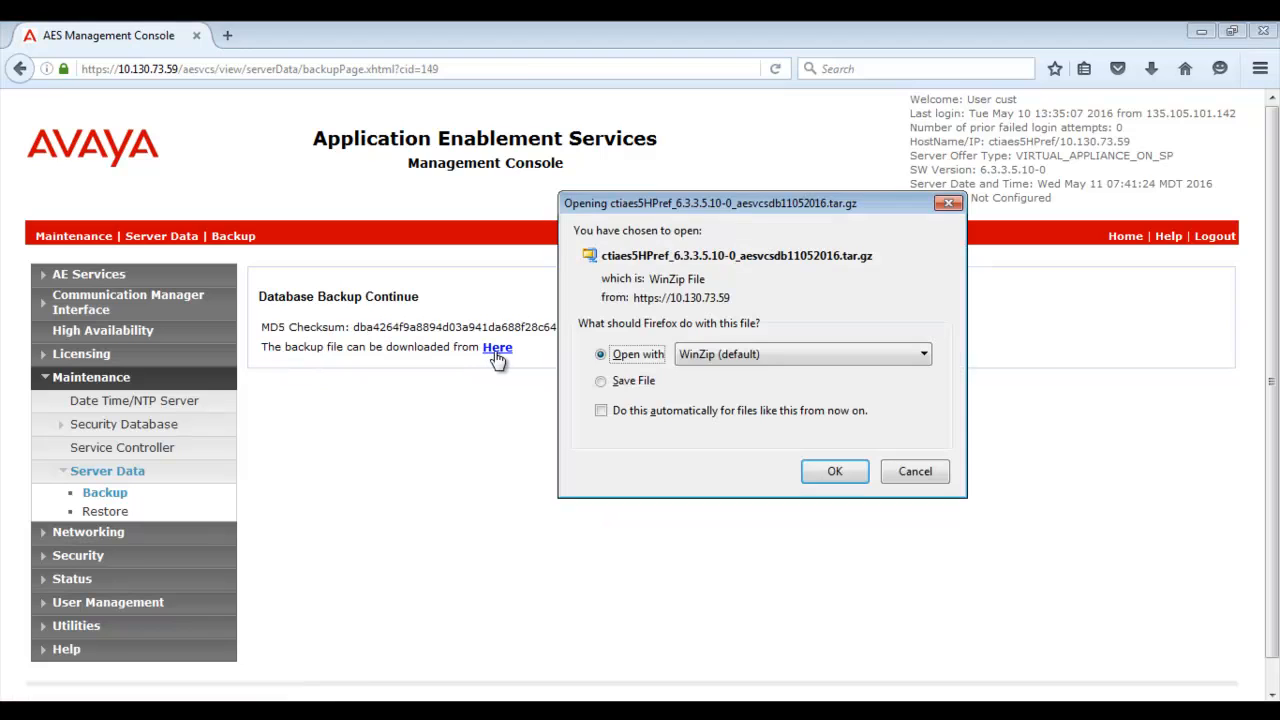
{"action": "left_click", "coordinate": [600, 381]}
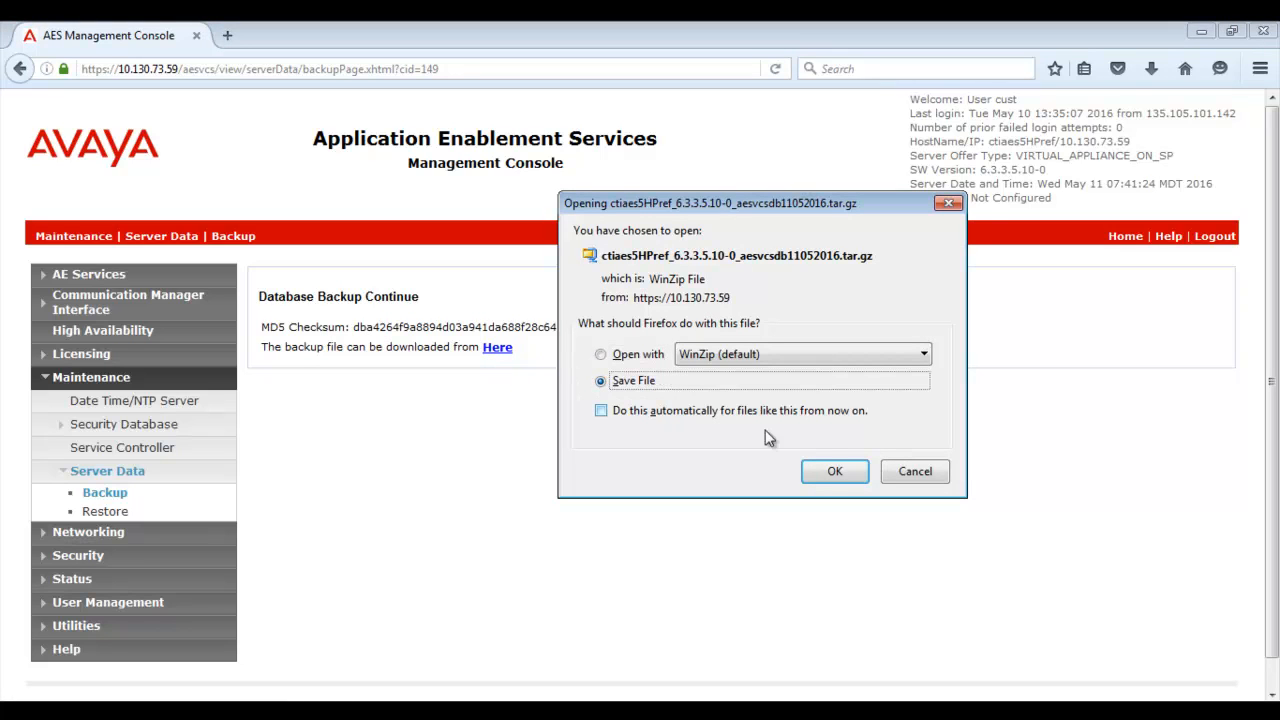
{"action": "left_click", "coordinate": [835, 471]}
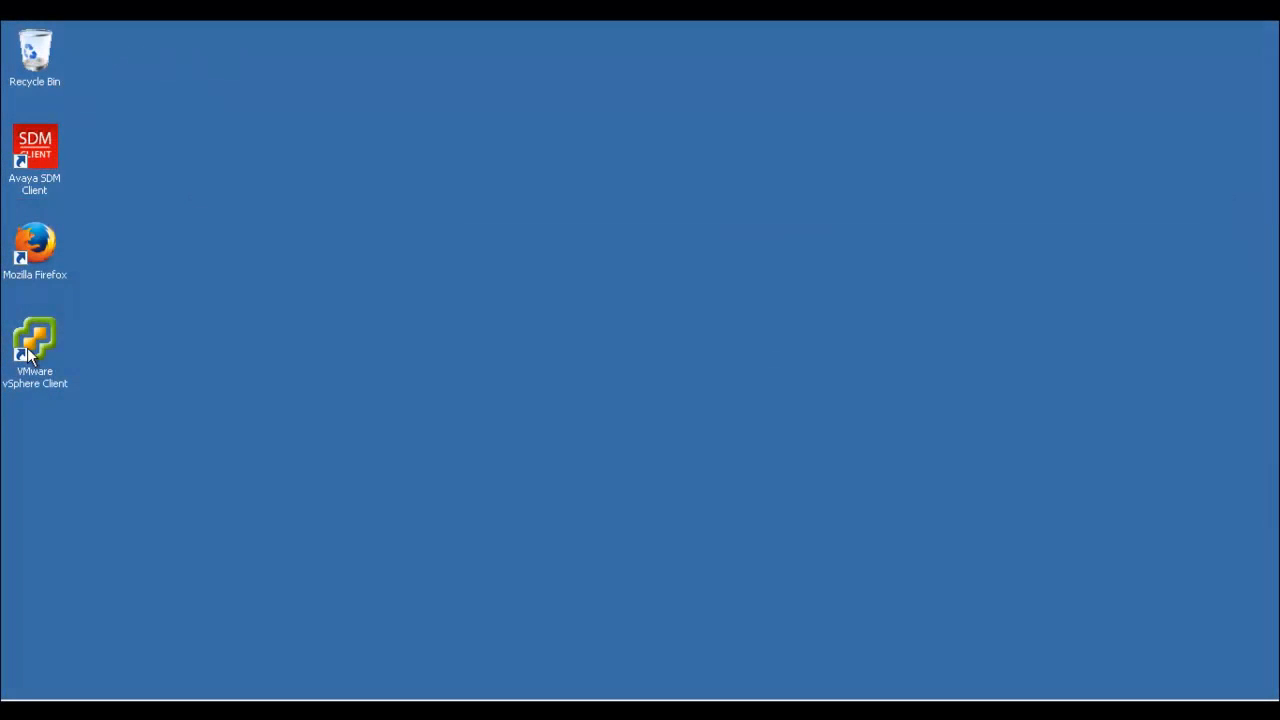
Step: Log in to vSphere host 10.130.73.103 as root and load the AES 7.0.1 OVA into Deploy OVF Template
{"action": "double_click", "coordinate": [29, 350]}
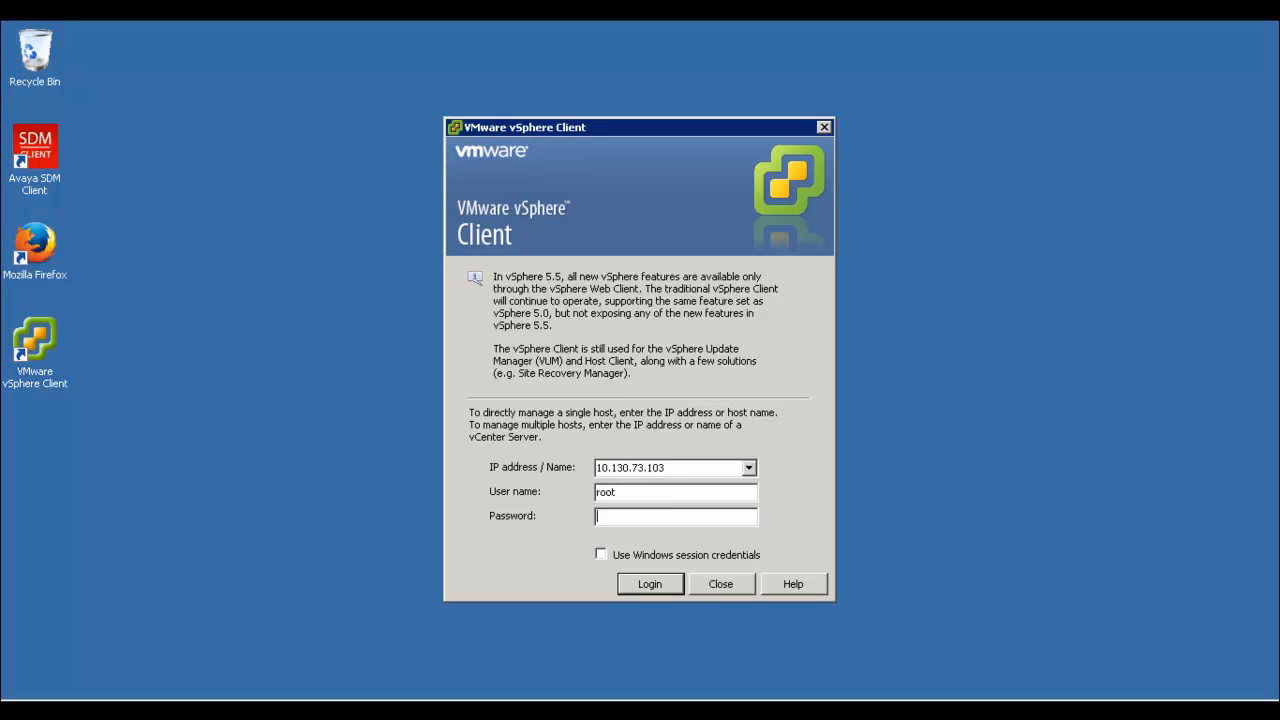
{"action": "type", "text": "******"}
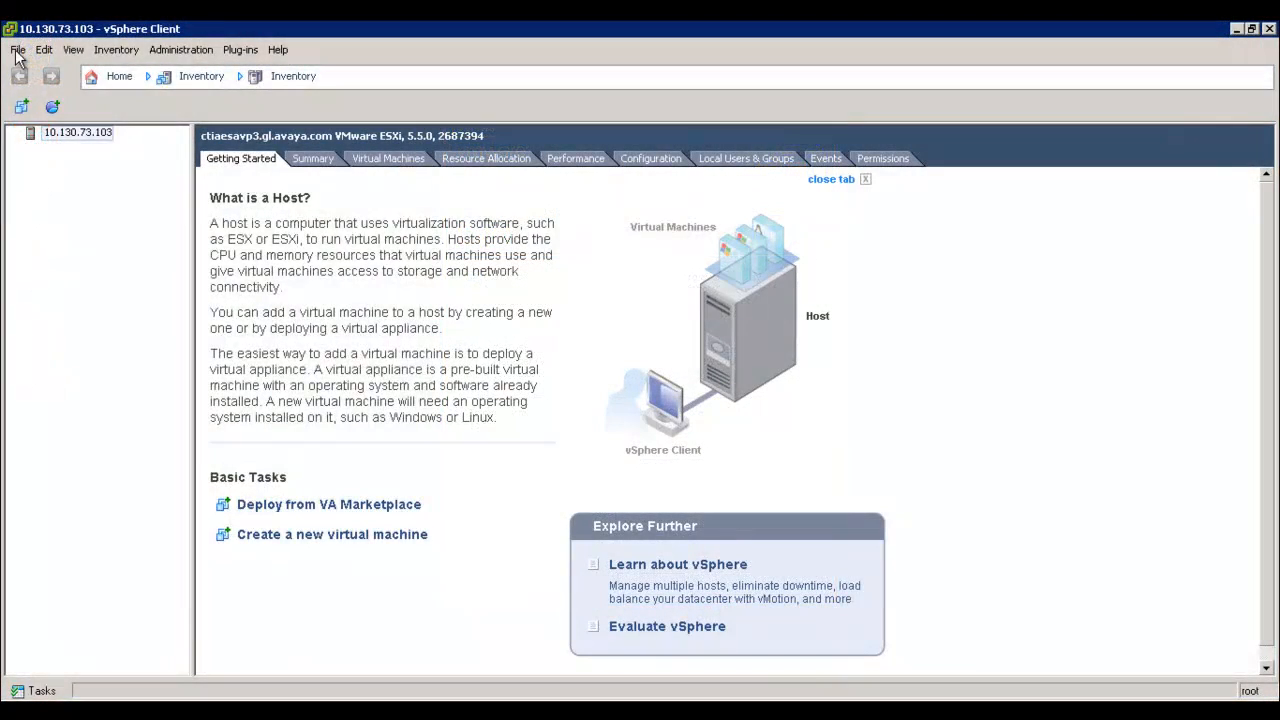
{"action": "left_click", "coordinate": [18, 49]}
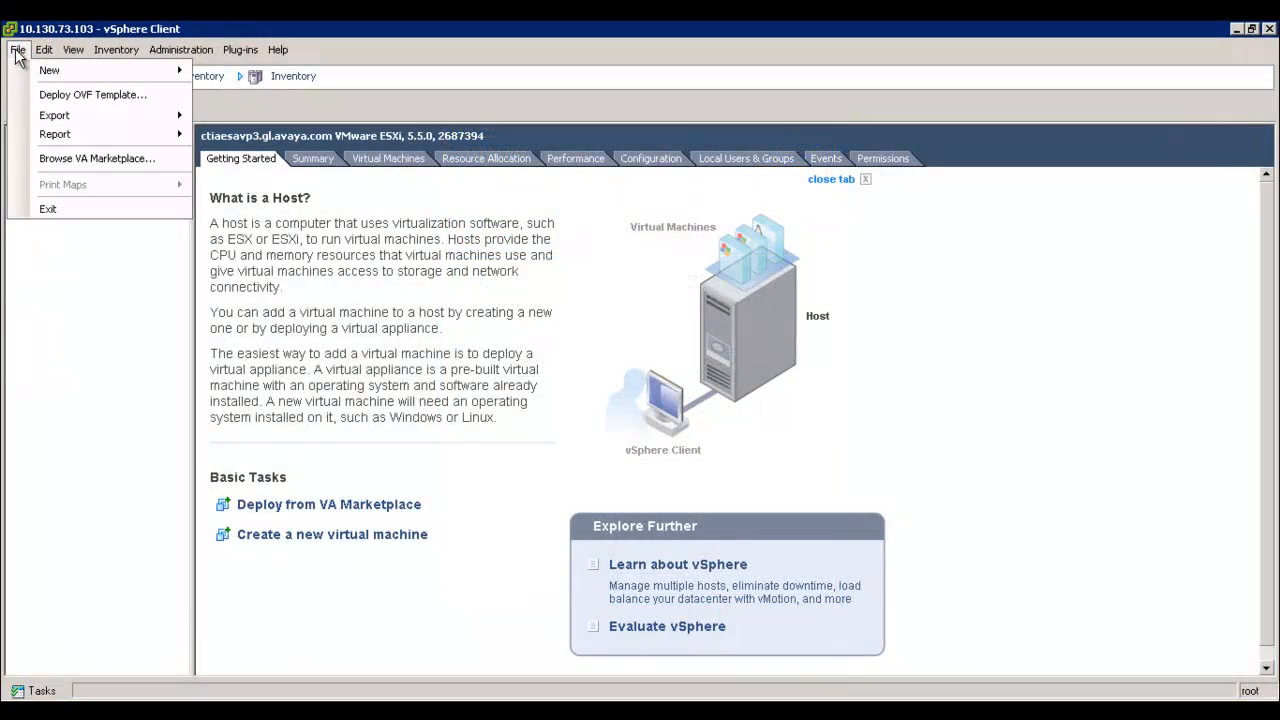
{"action": "left_click", "coordinate": [60, 98]}
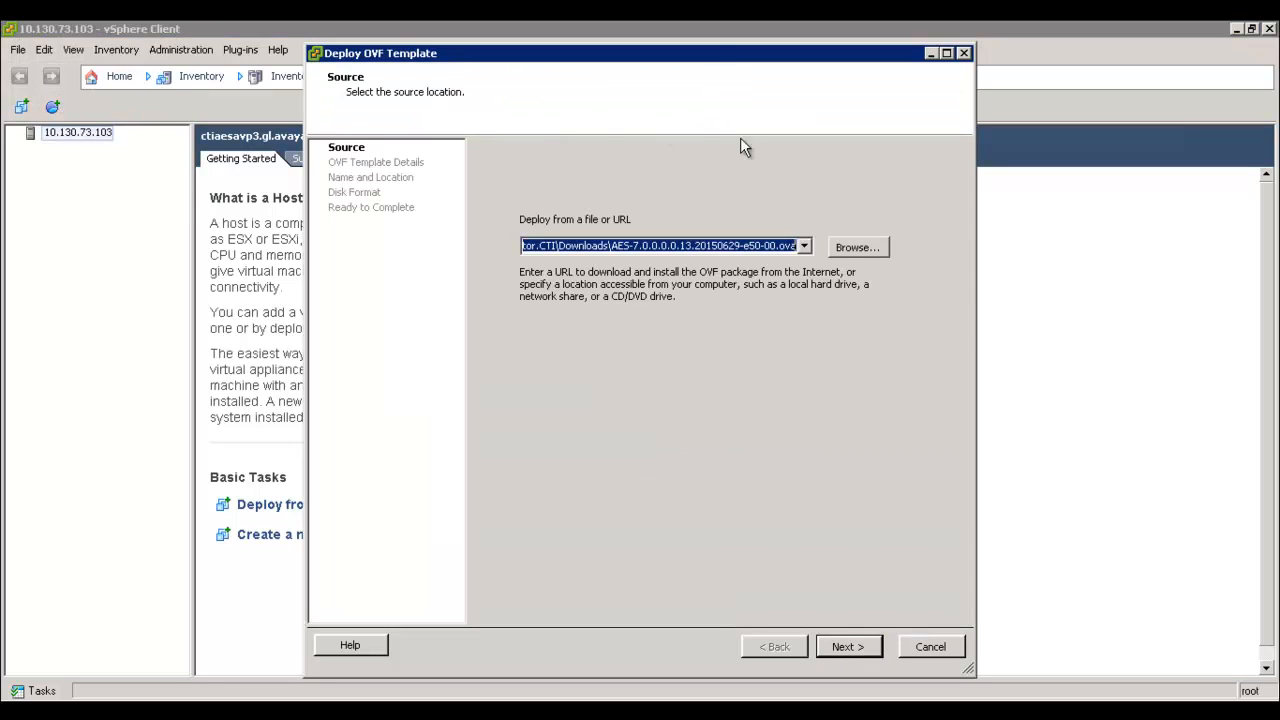
{"action": "left_click", "coordinate": [846, 249]}
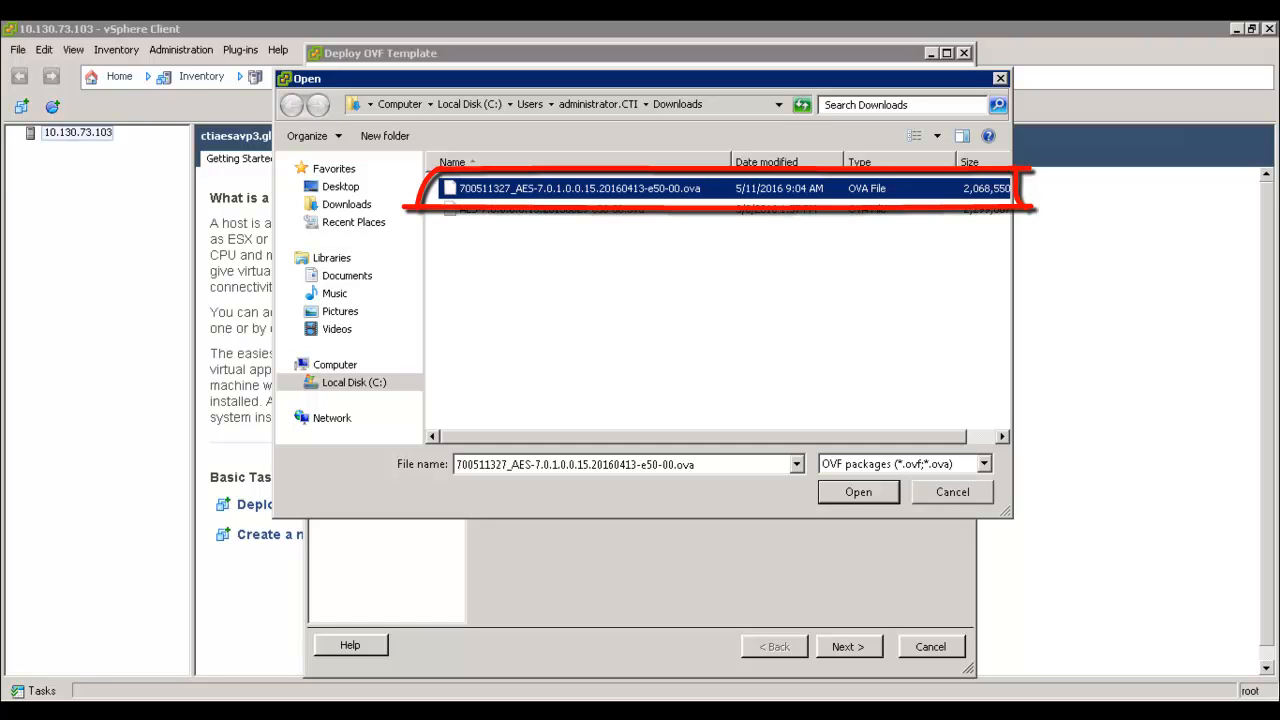
{"action": "left_click", "coordinate": [834, 495]}
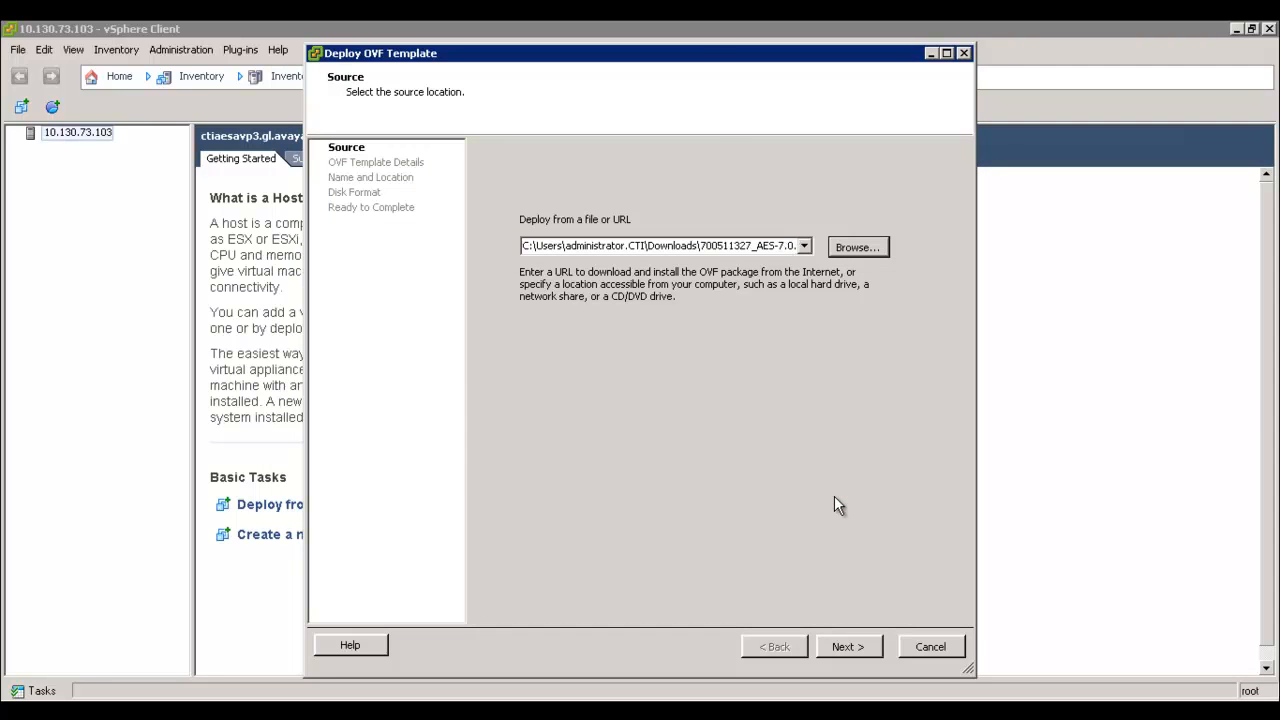
Step: Accept the end user licence agreement and name the new virtual machine AES_701_VM
{"action": "left_click", "coordinate": [847, 645]}
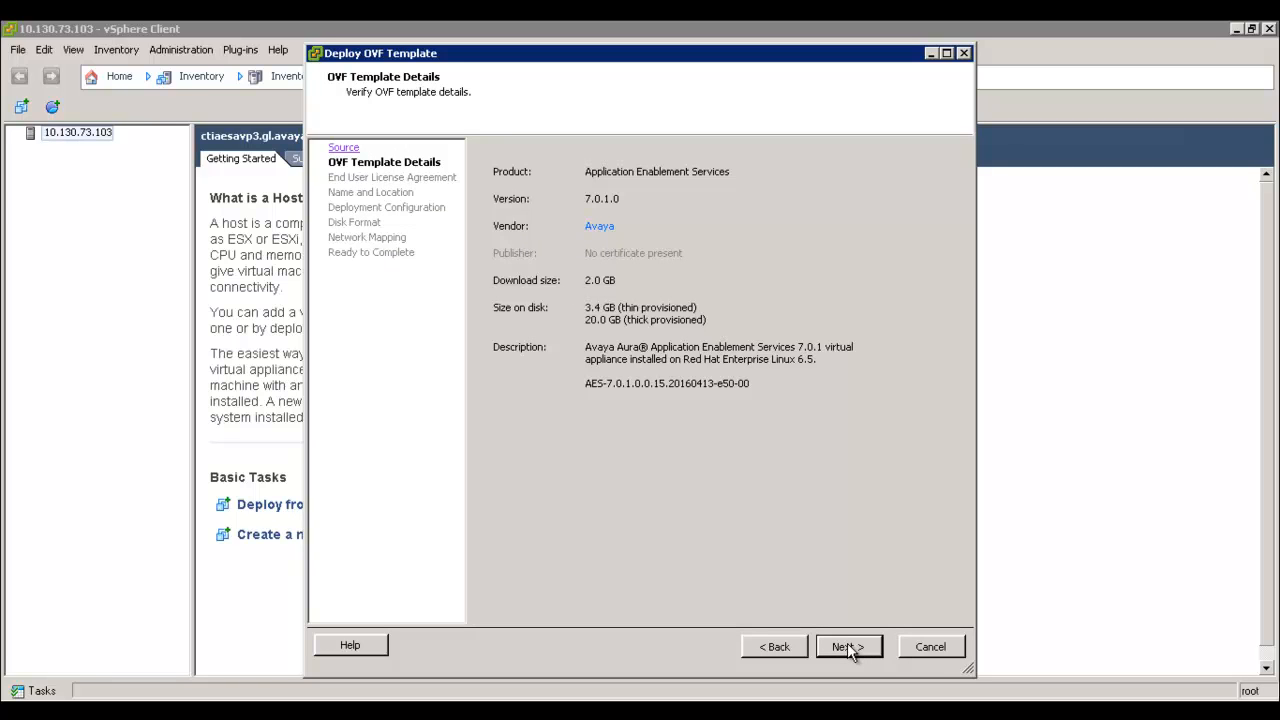
{"action": "left_click", "coordinate": [847, 645]}
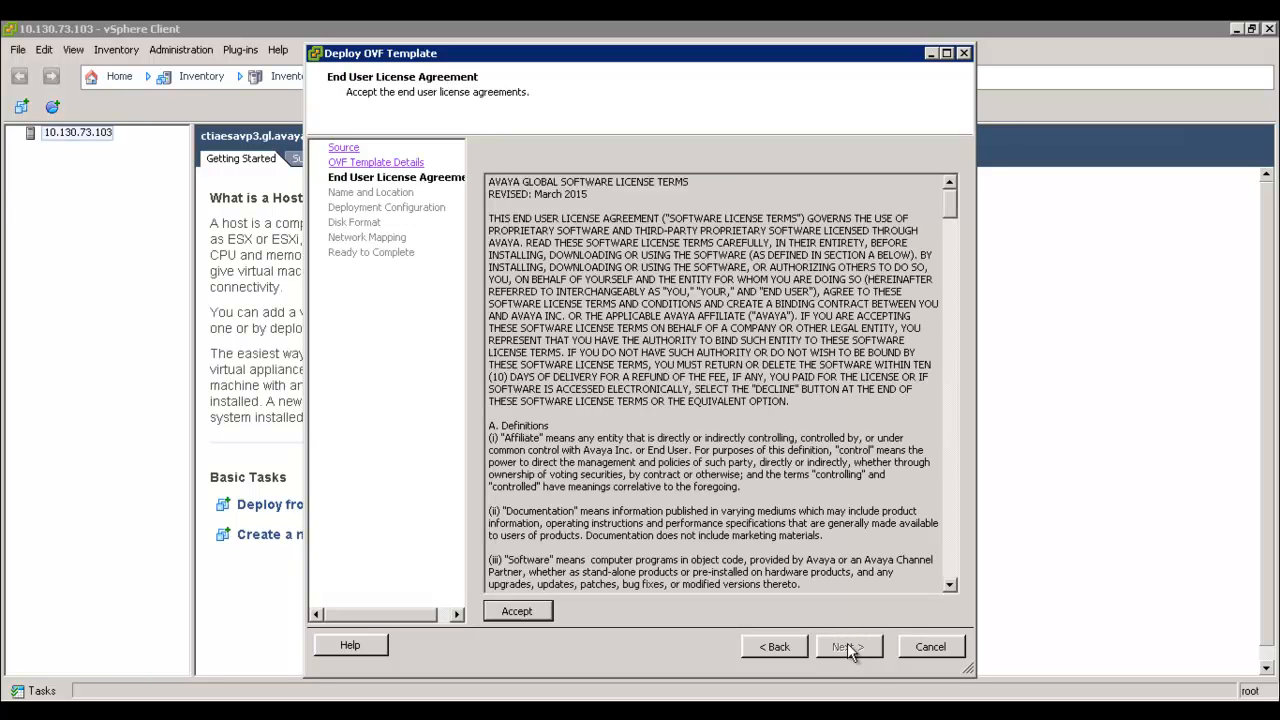
{"action": "left_click", "coordinate": [521, 612]}
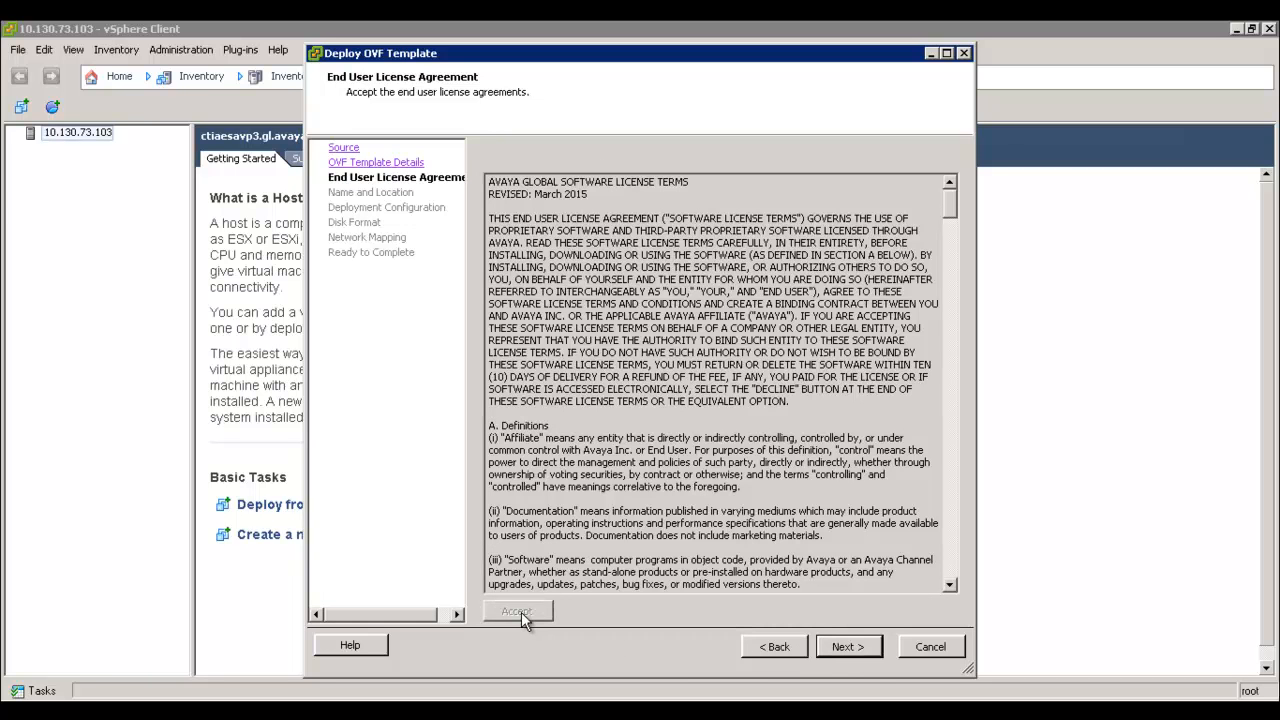
{"action": "left_click", "coordinate": [847, 646]}
{"action": "type", "text": "AES_7"}
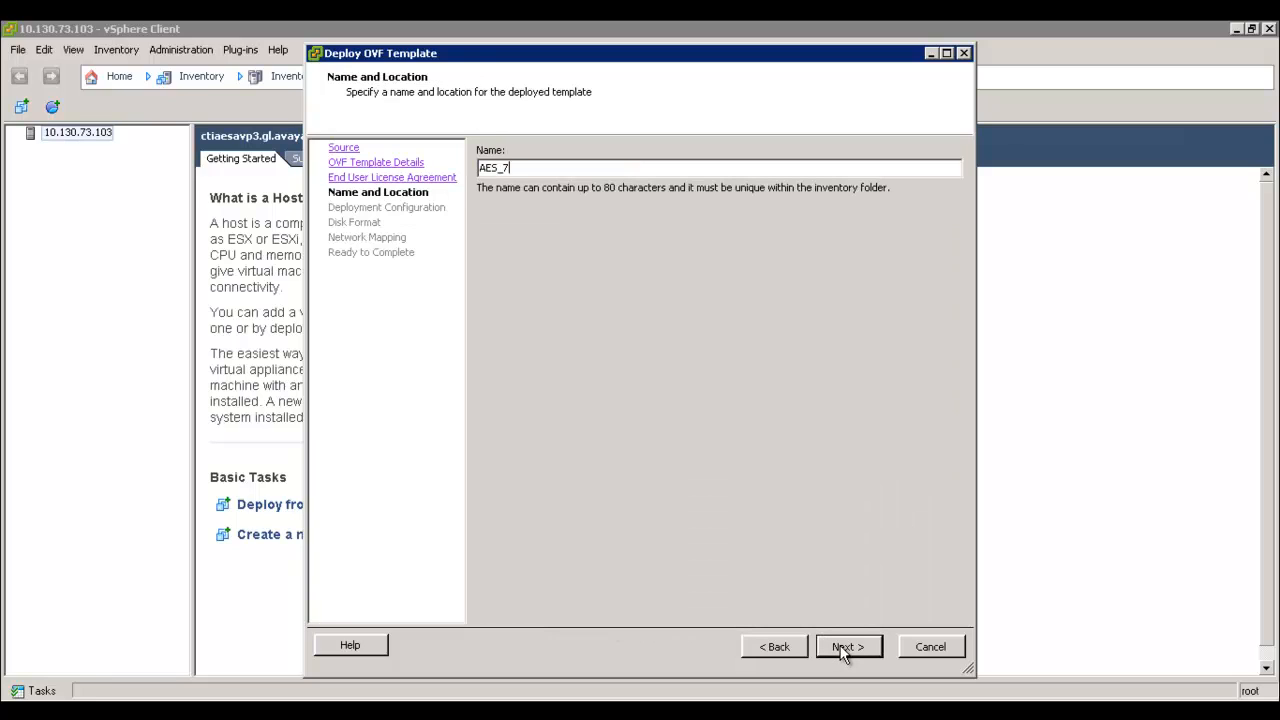
{"action": "type", "text": "01_VM"}
Step: Keep the VM name and select the AE Services 7.0 Profile 3 deployment configuration
{"action": "left_click", "coordinate": [846, 648]}
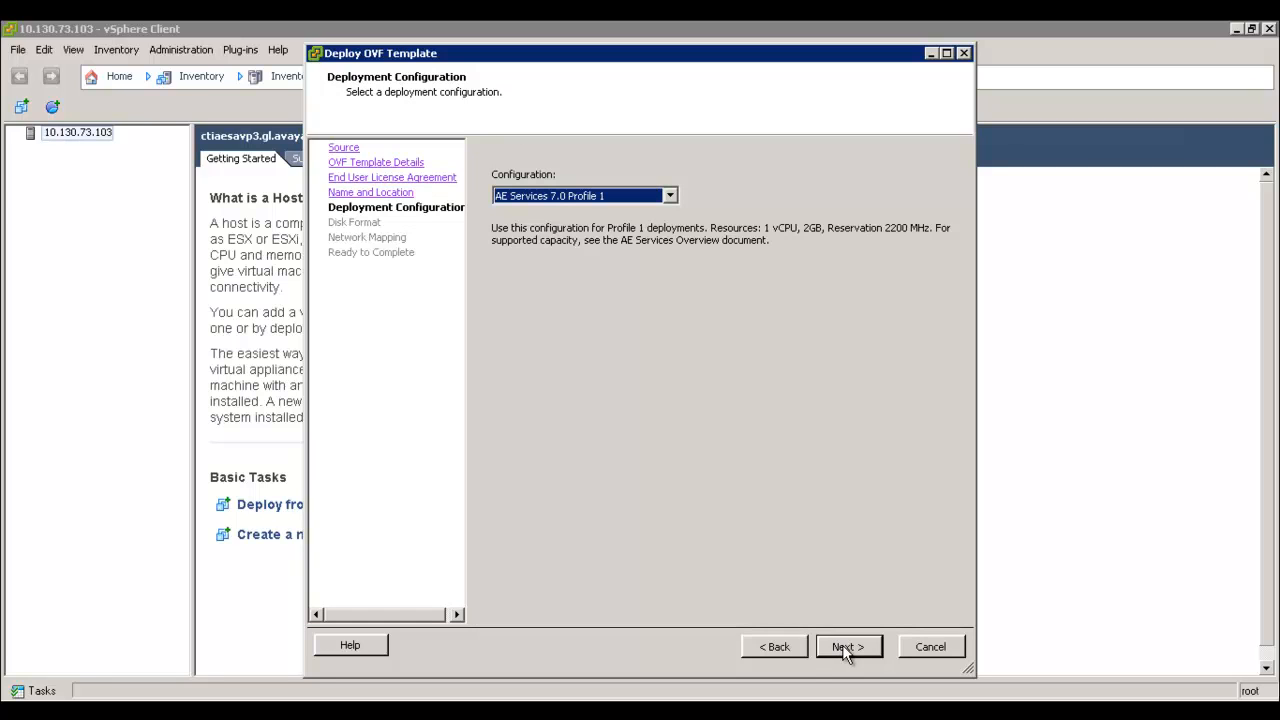
{"action": "left_click", "coordinate": [670, 196]}
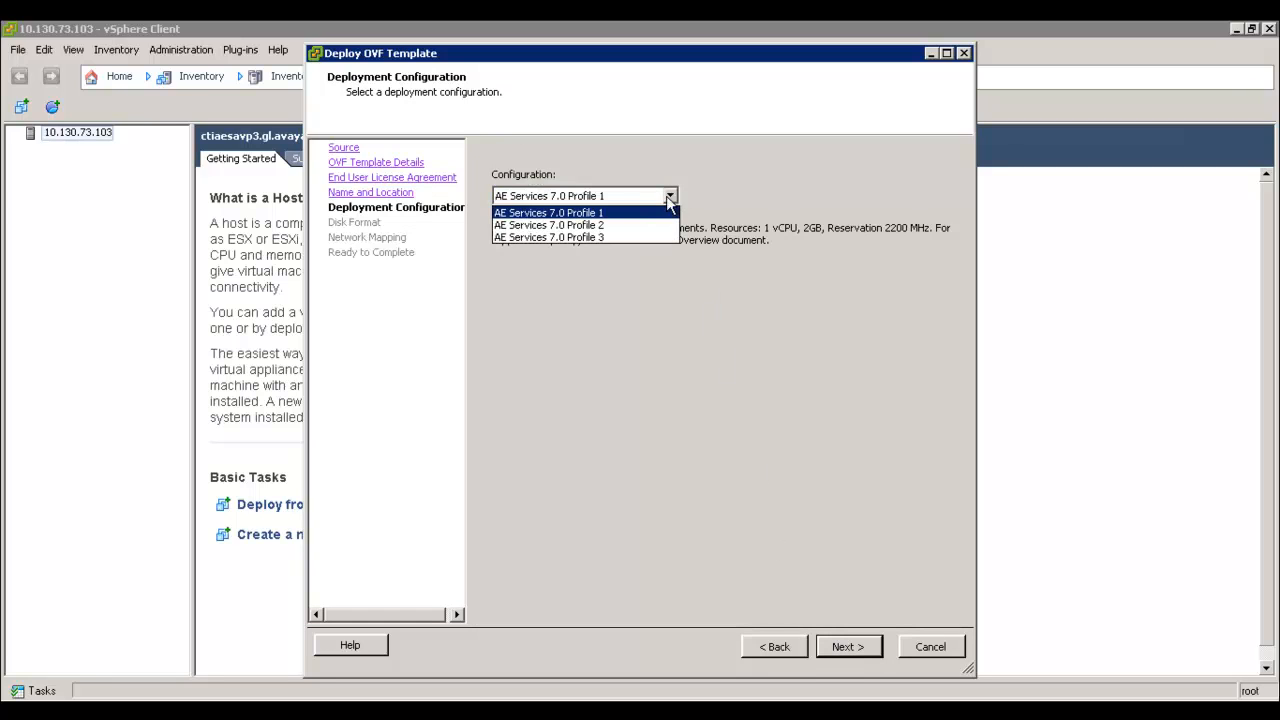
{"action": "left_click", "coordinate": [660, 226]}
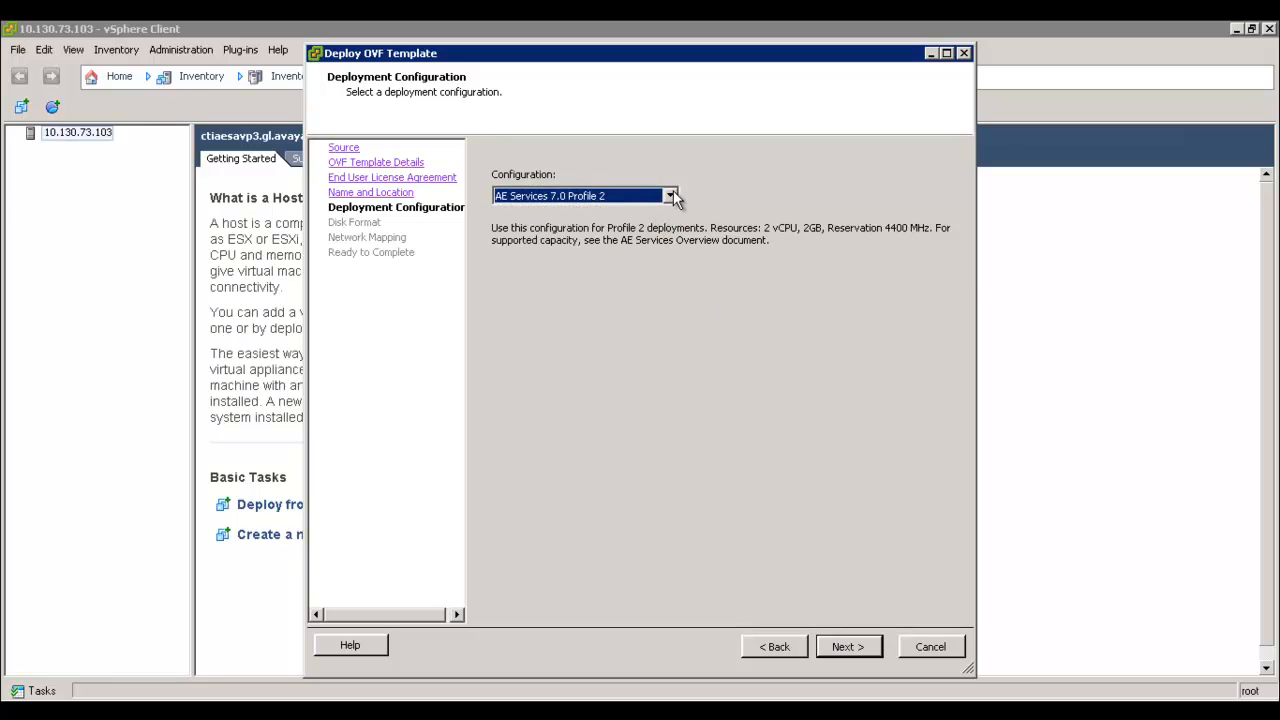
{"action": "left_click", "coordinate": [670, 196]}
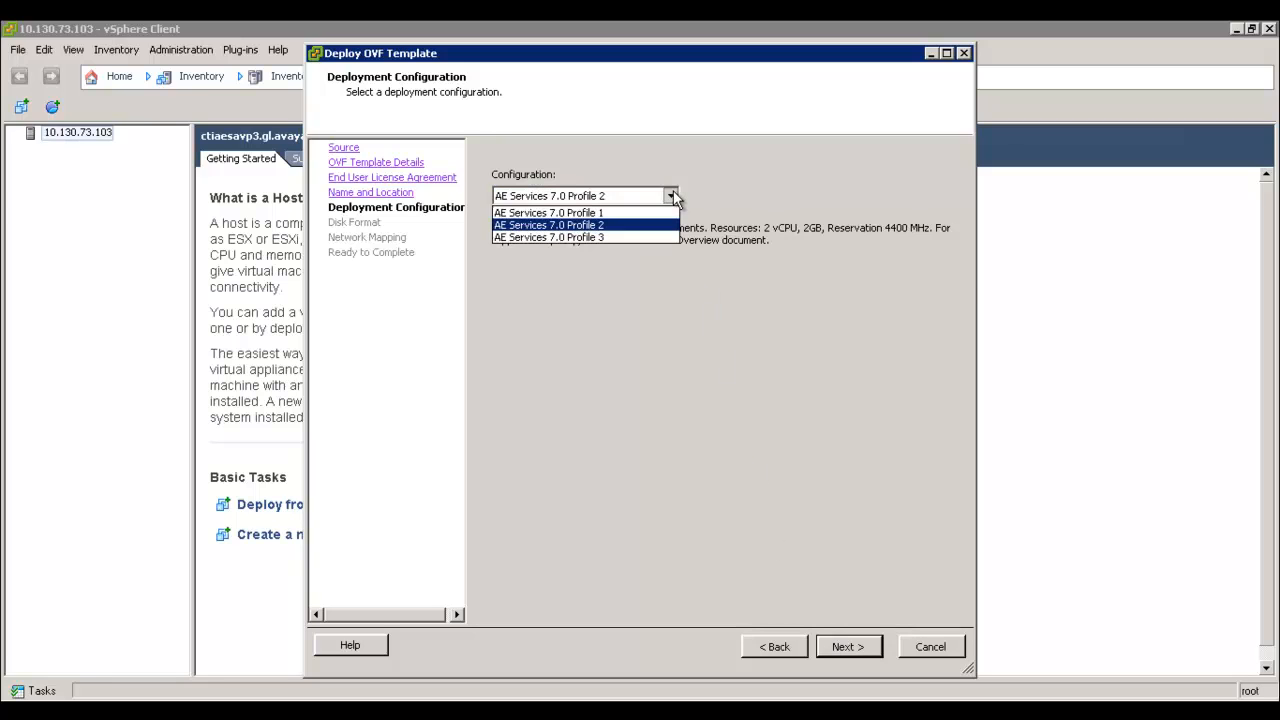
{"action": "left_click", "coordinate": [636, 238]}
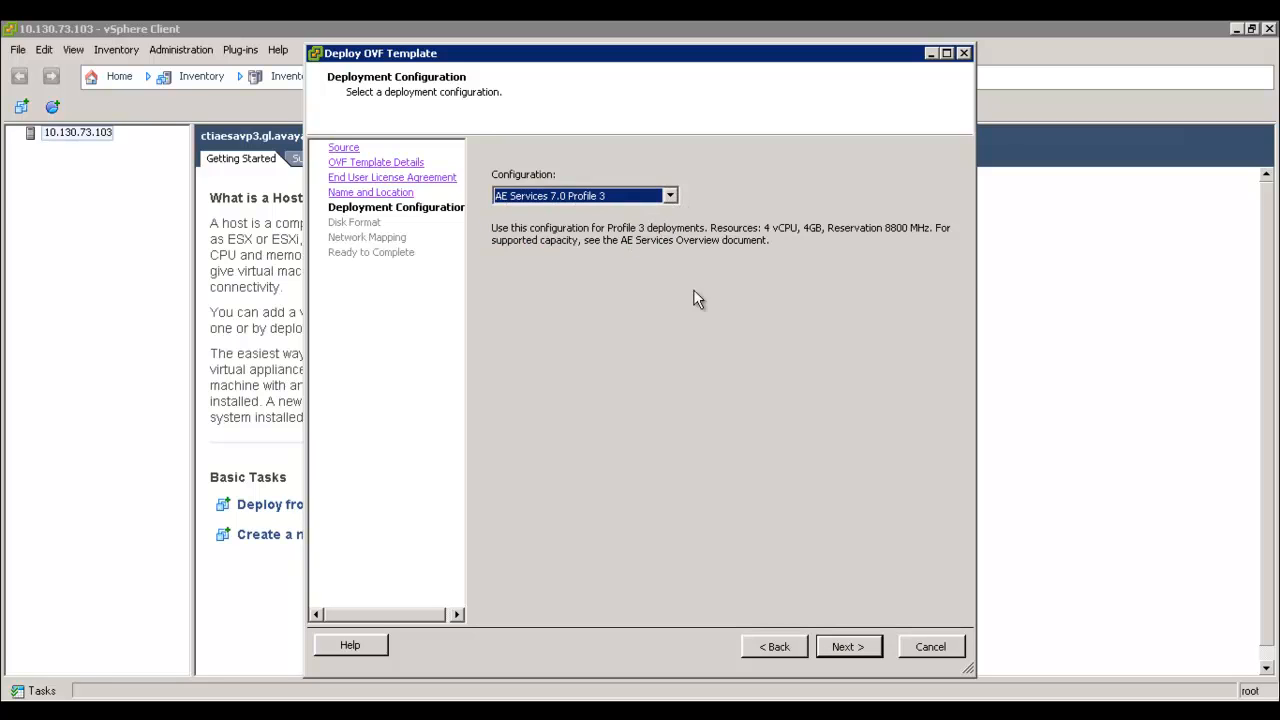
Step: Accept the default disk format and network mapping to reach the deployment summary
{"action": "left_click", "coordinate": [848, 648]}
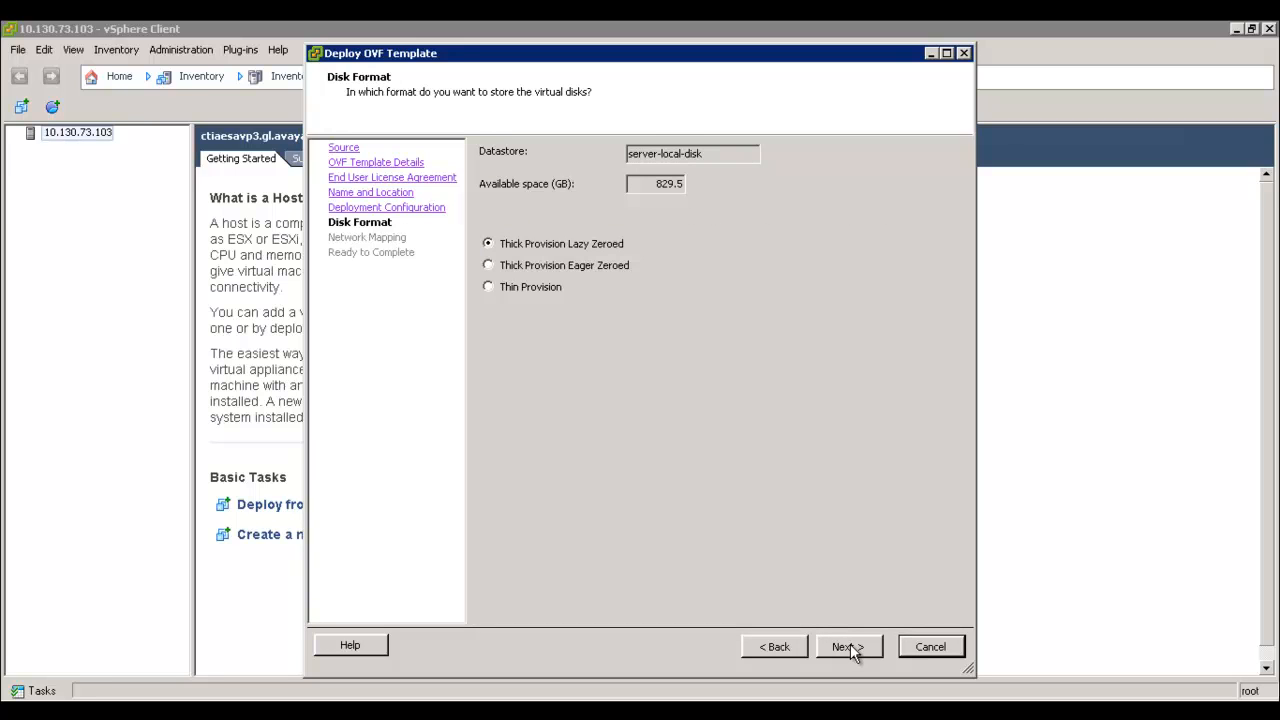
{"action": "left_click", "coordinate": [848, 648]}
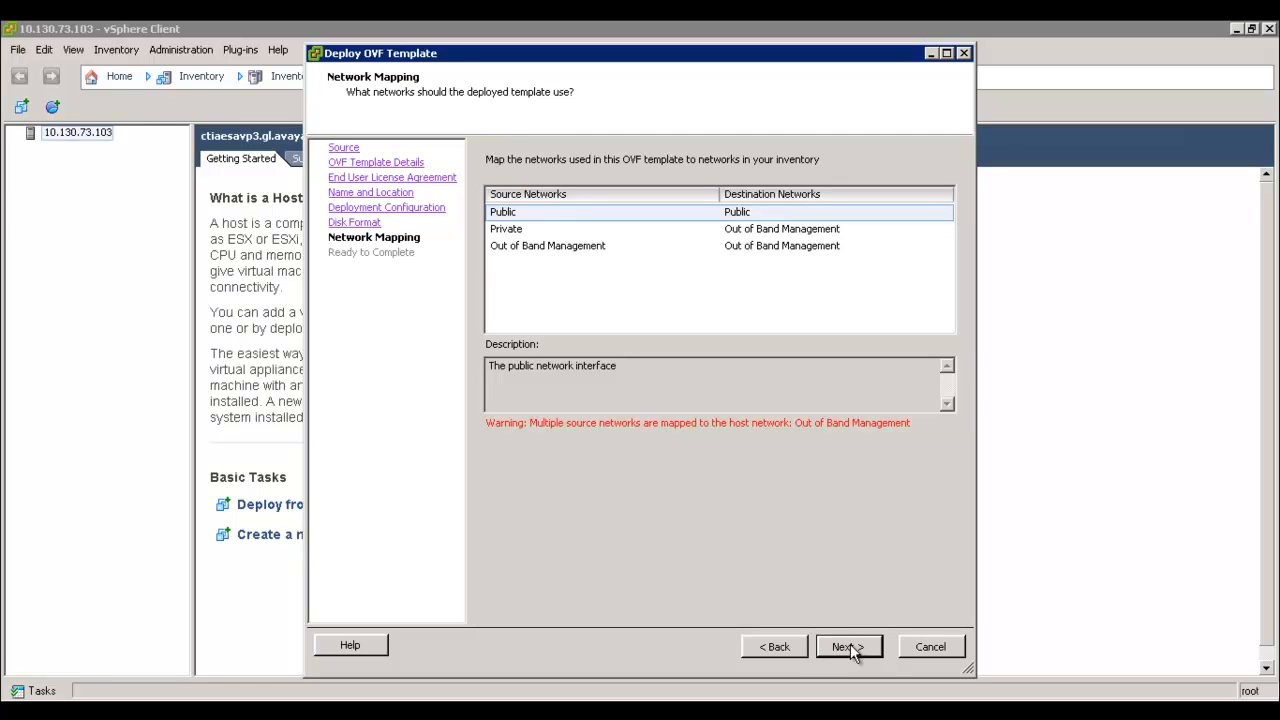
{"action": "left_click", "coordinate": [851, 649]}
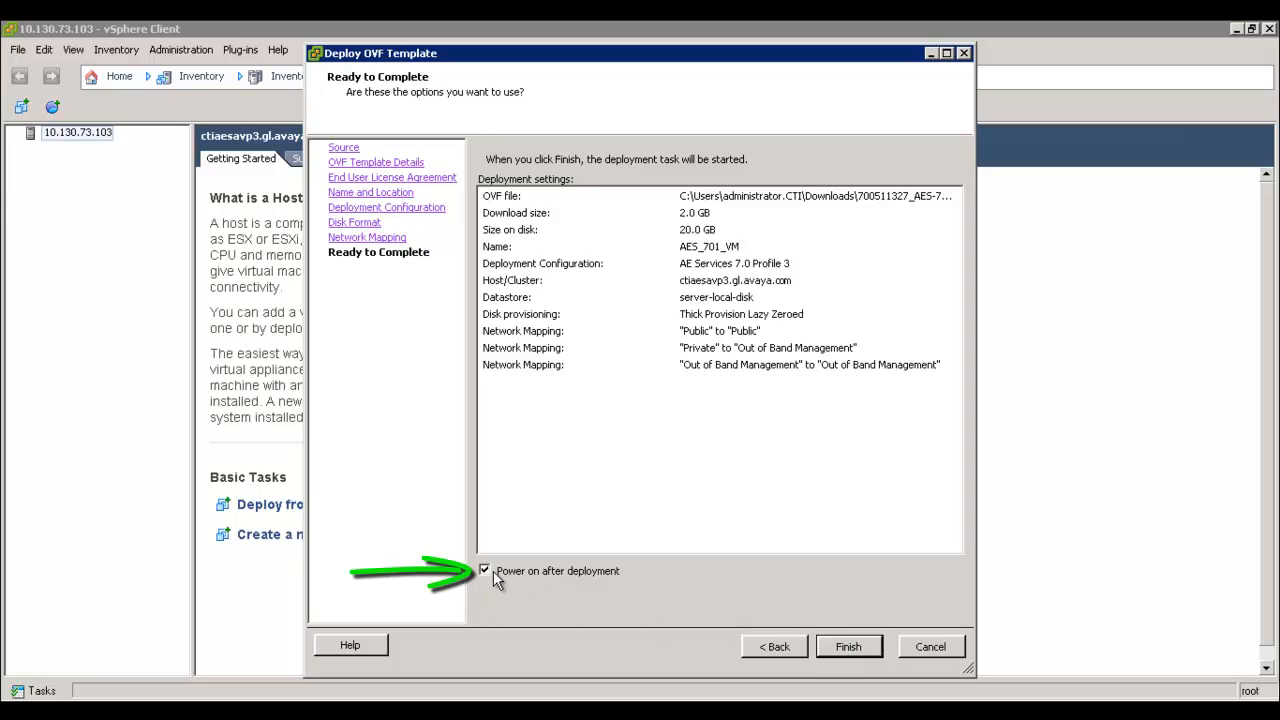
Step: Finish deploying AES_701_VM, then open its console from the host's VM list
{"action": "left_click", "coordinate": [848, 647]}
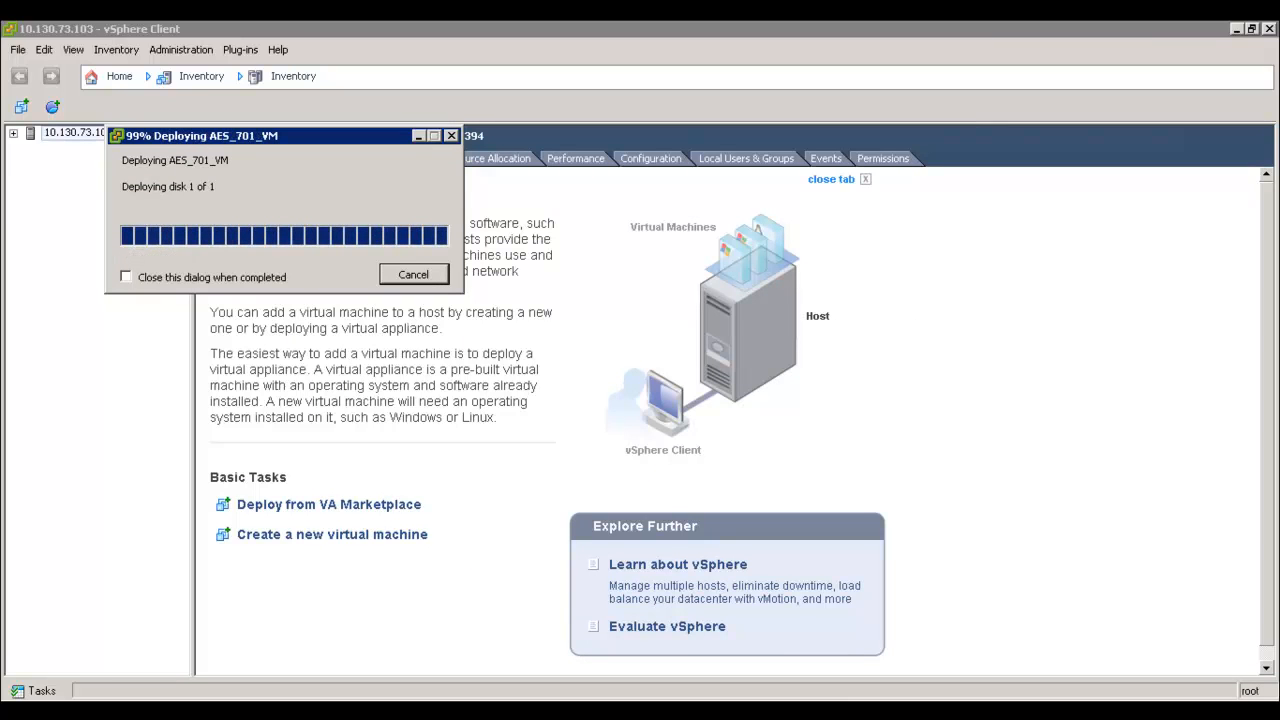
{"action": "left_click", "coordinate": [413, 216]}
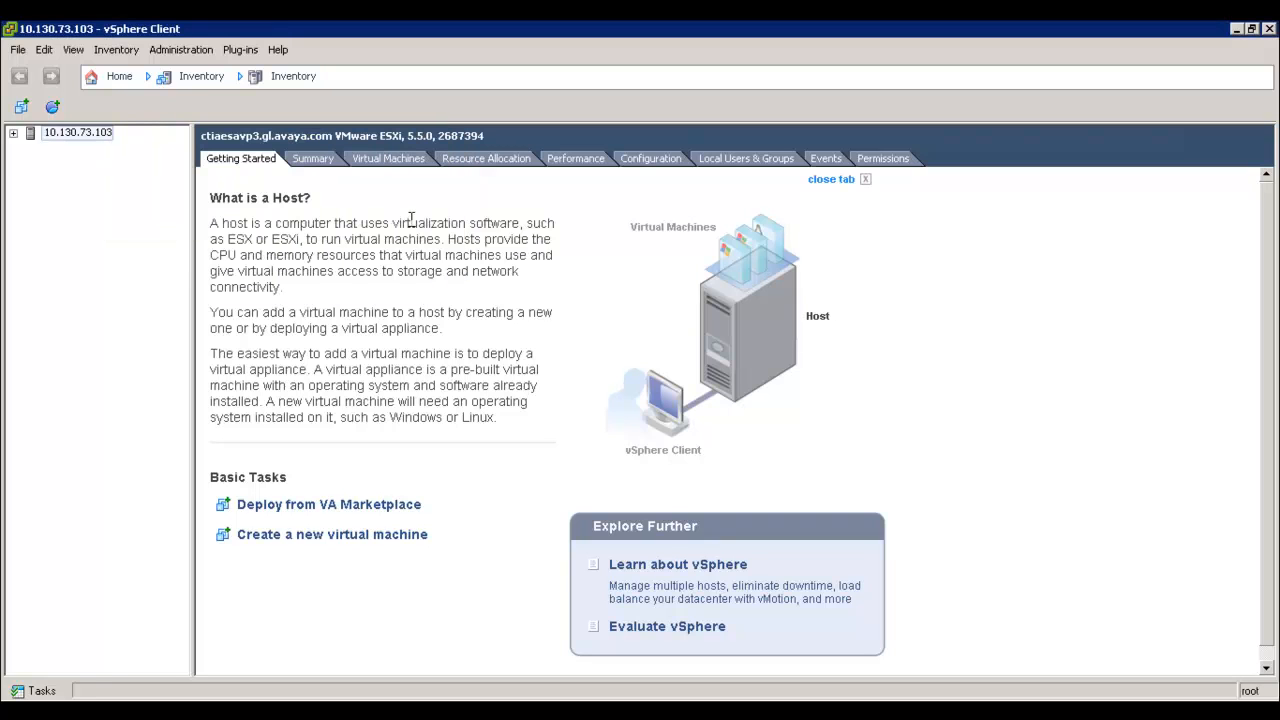
{"action": "left_click", "coordinate": [13, 133]}
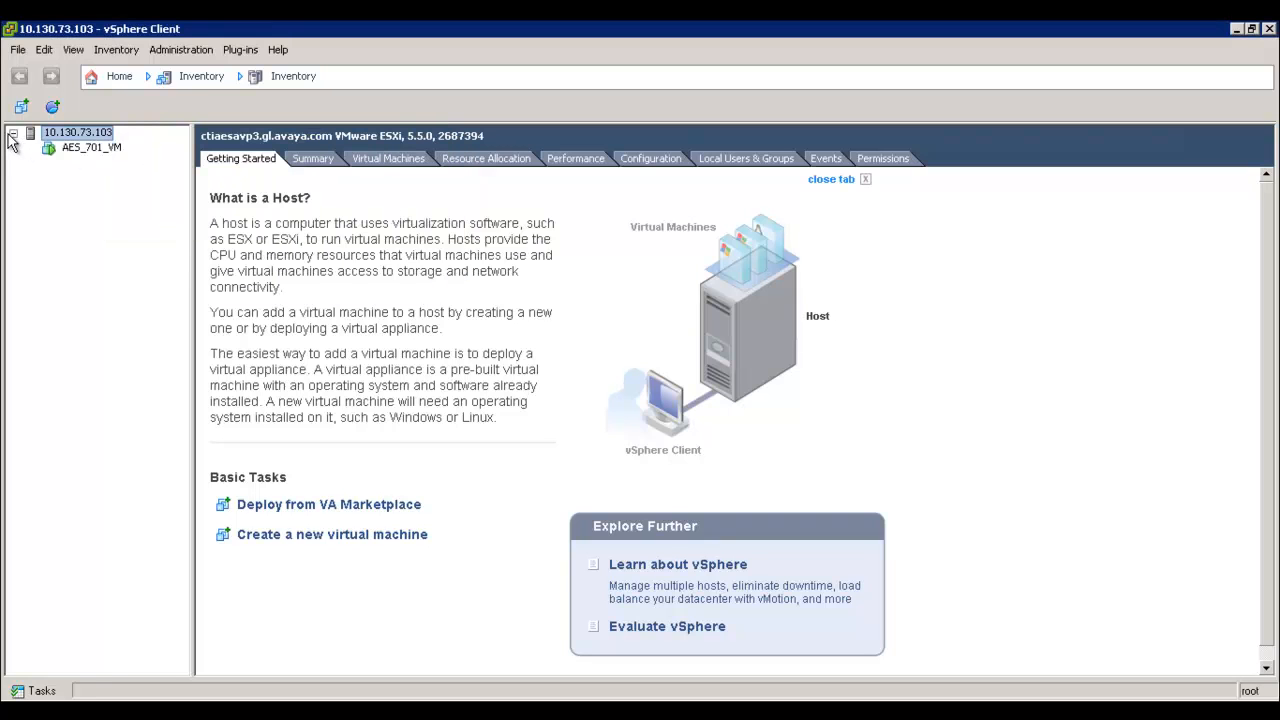
{"action": "left_click", "coordinate": [89, 150]}
{"action": "right_click", "coordinate": [93, 160]}
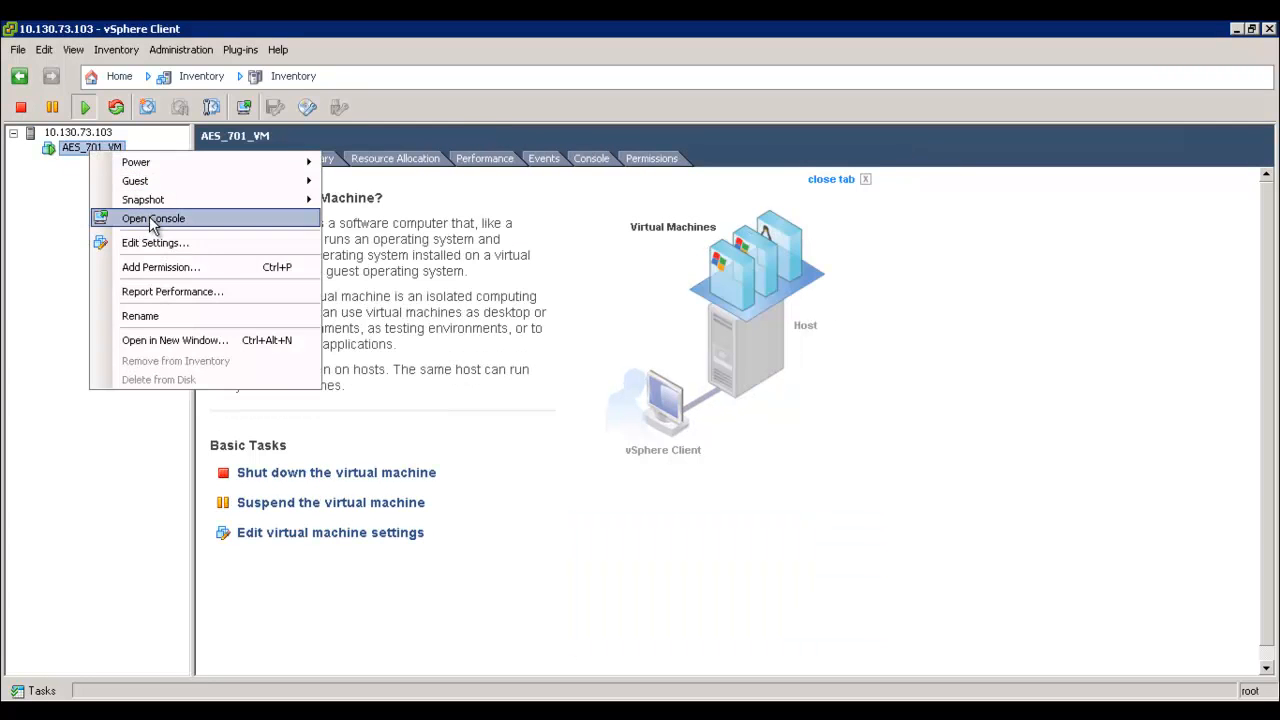
{"action": "left_click", "coordinate": [149, 218]}
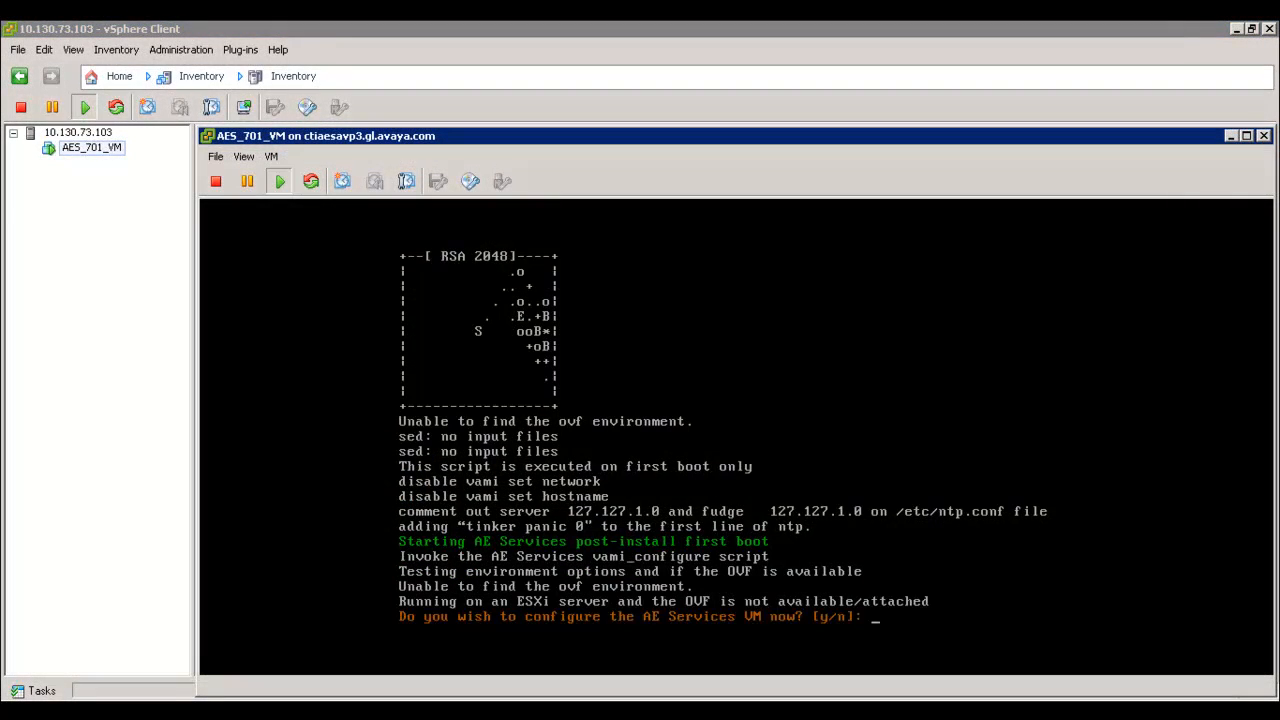
Step: Begin network setup with hostname ctiaes5HPref, IP 10.130.73.59 and netmask 255.255.255.128
{"action": "type", "text": "y"}
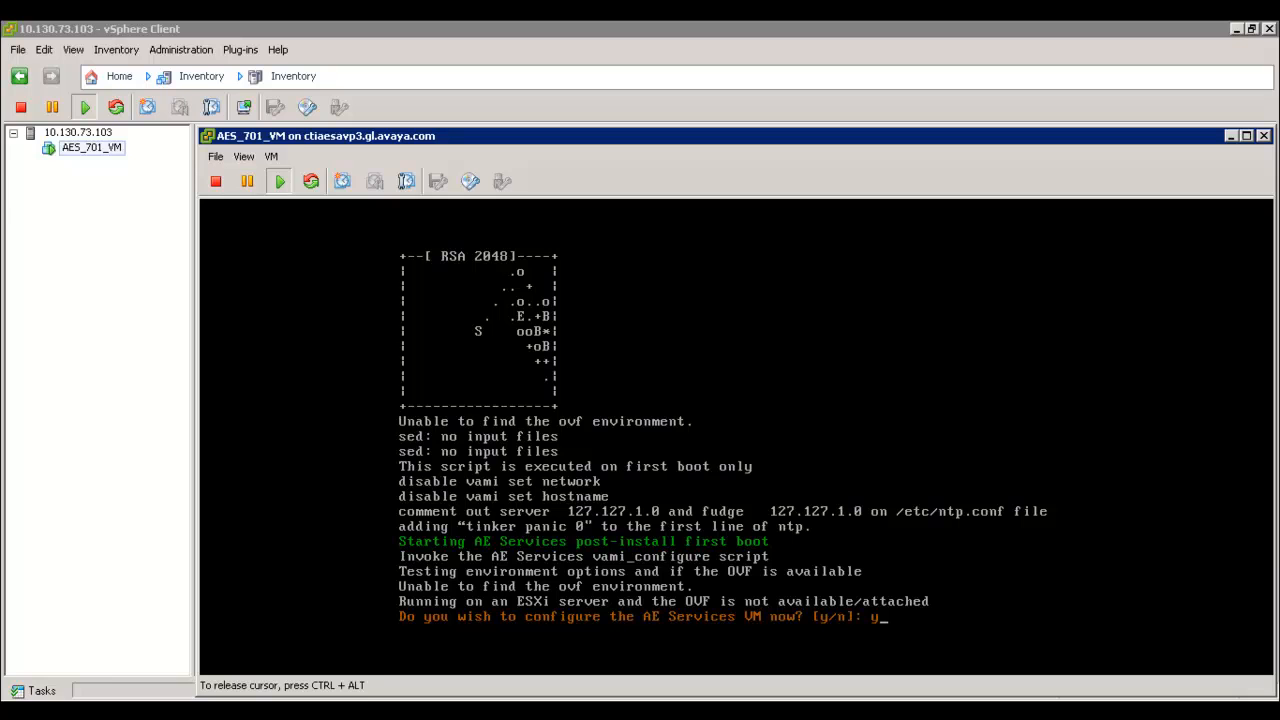
{"action": "key", "text": "Return"}
{"action": "type", "text": "ctiaes5HPref"}
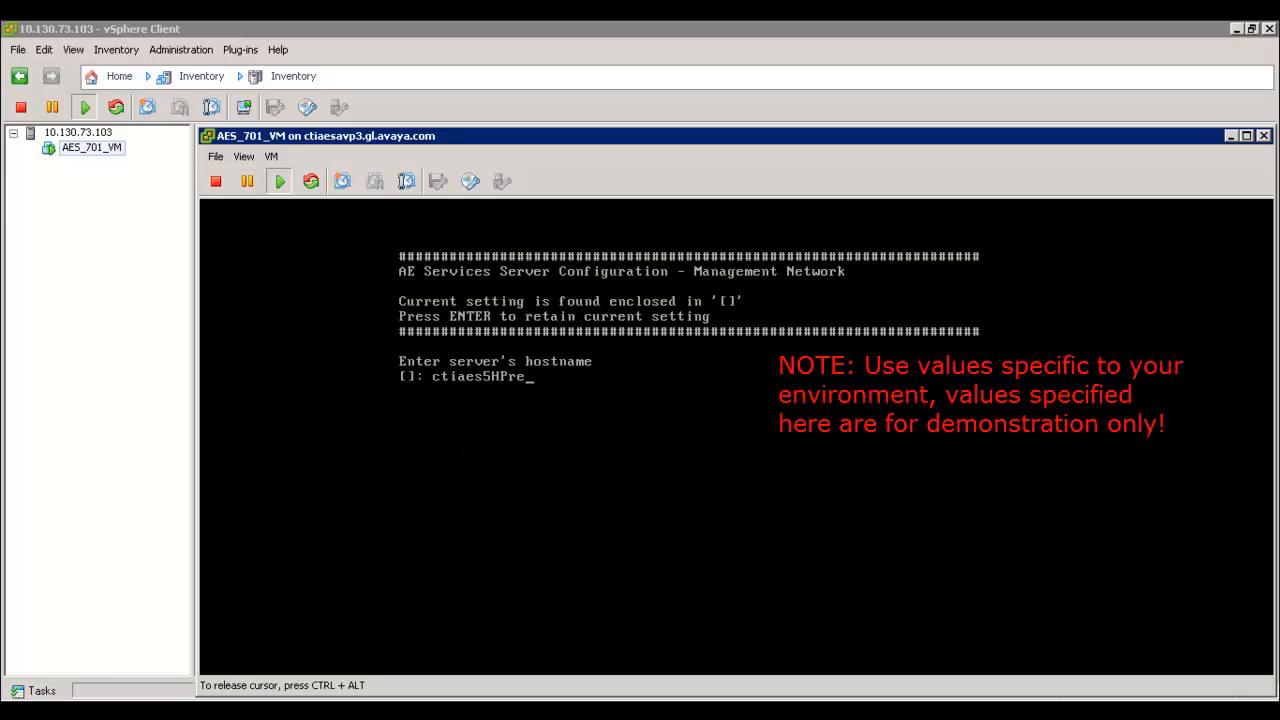
{"action": "key", "text": "Return"}
{"action": "type", "text": "10.130.73."}
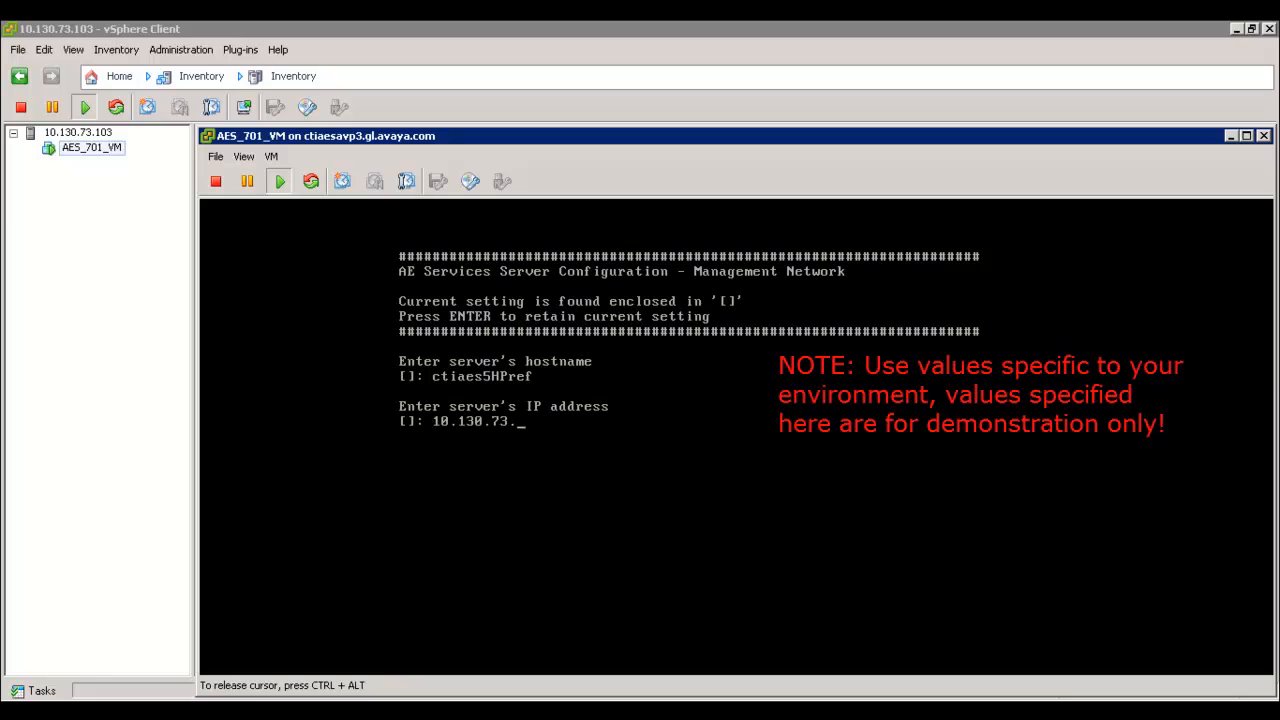
{"action": "type", "text": "59"}
{"action": "key", "text": "Return"}
{"action": "type", "text": "255.255.255."}
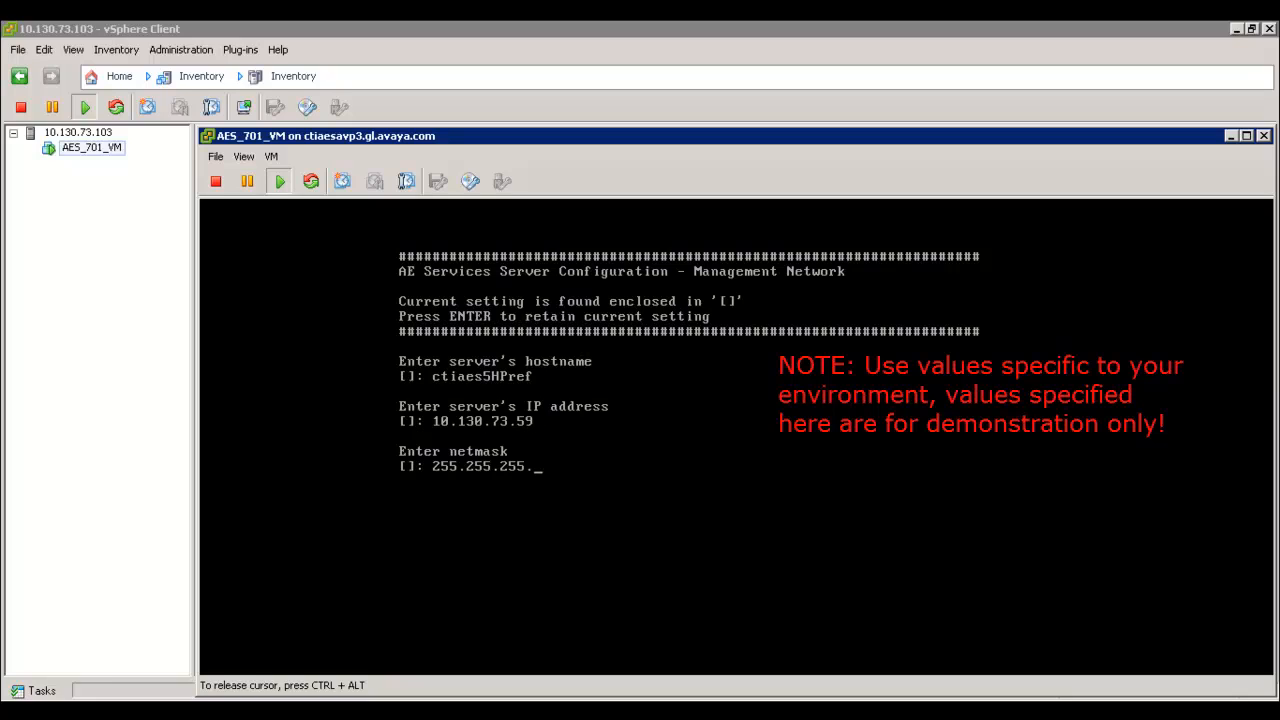
{"action": "type", "text": "128"}
{"action": "key", "text": "Return"}
Step: Enter gateway 10.130.73.1, domain gl.avaya.com and DNS 135.122.31.252, then apply the settings
{"action": "type", "text": "10.130.73.1"}
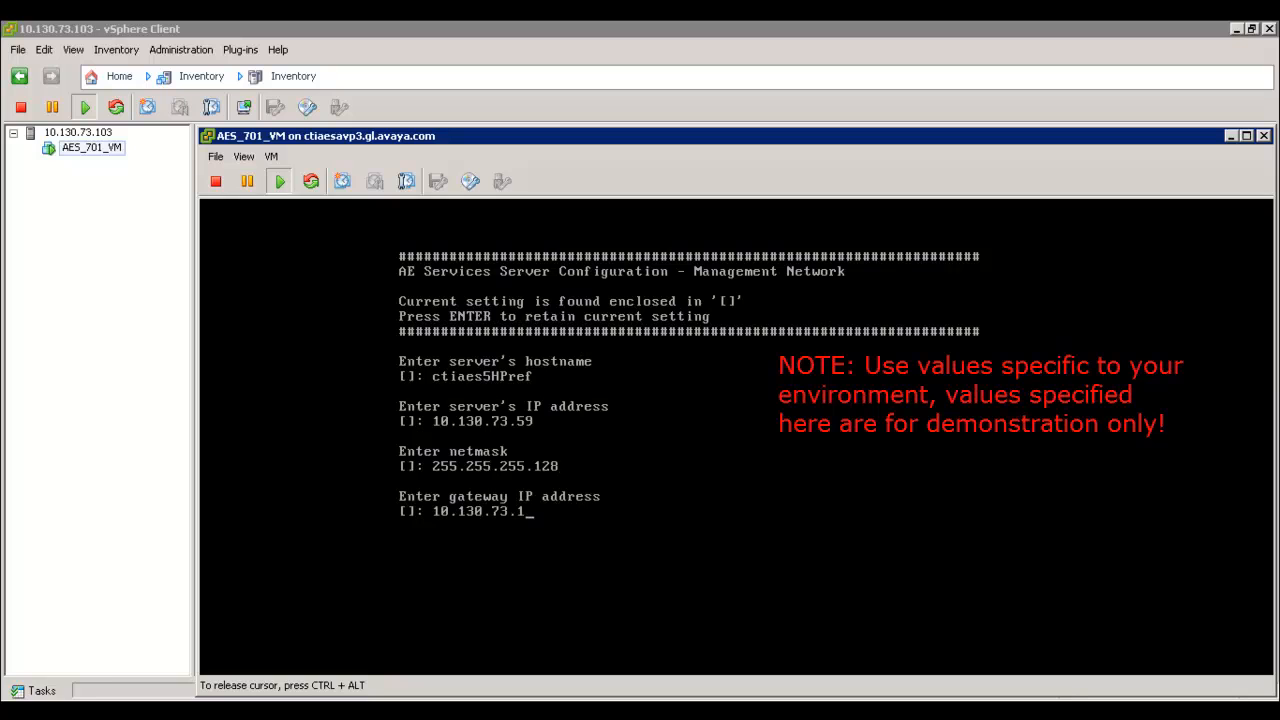
{"action": "type", "text": "gl.avaya.com"}
{"action": "key", "text": "Return"}
{"action": "type", "text": "135.122.31"}
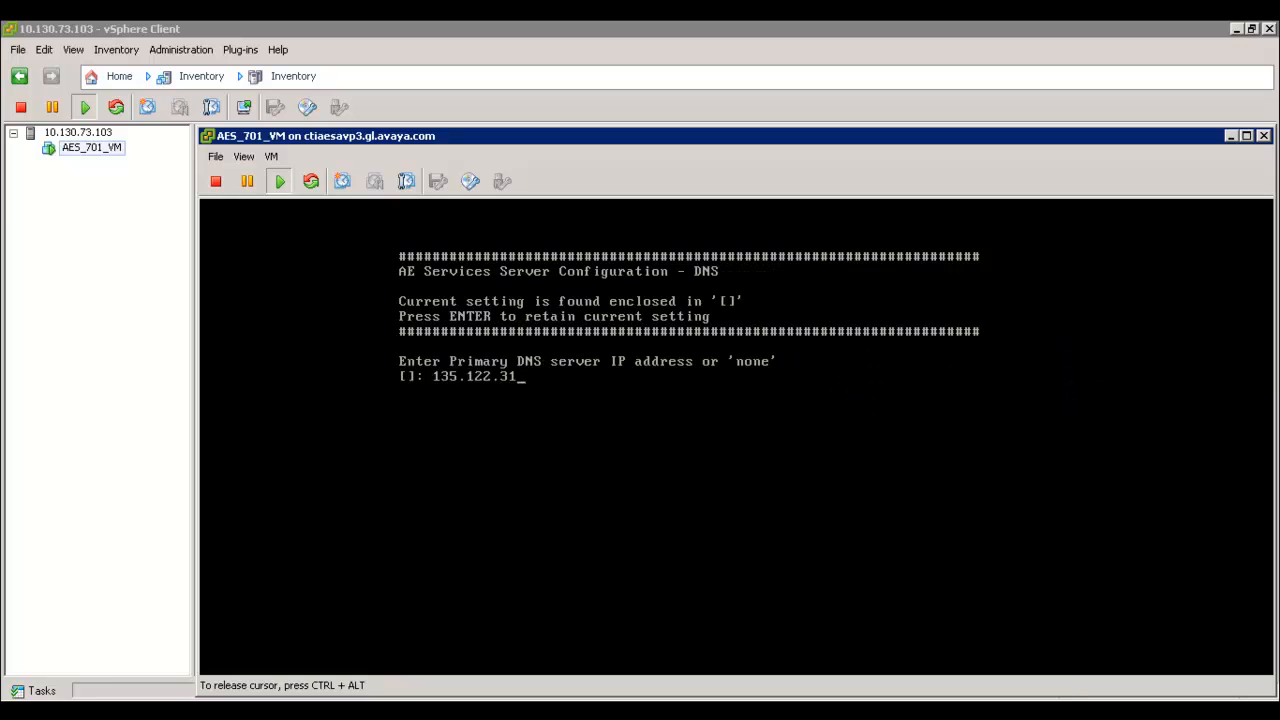
{"action": "type", "text": ".252"}
{"action": "key", "text": "Return"}
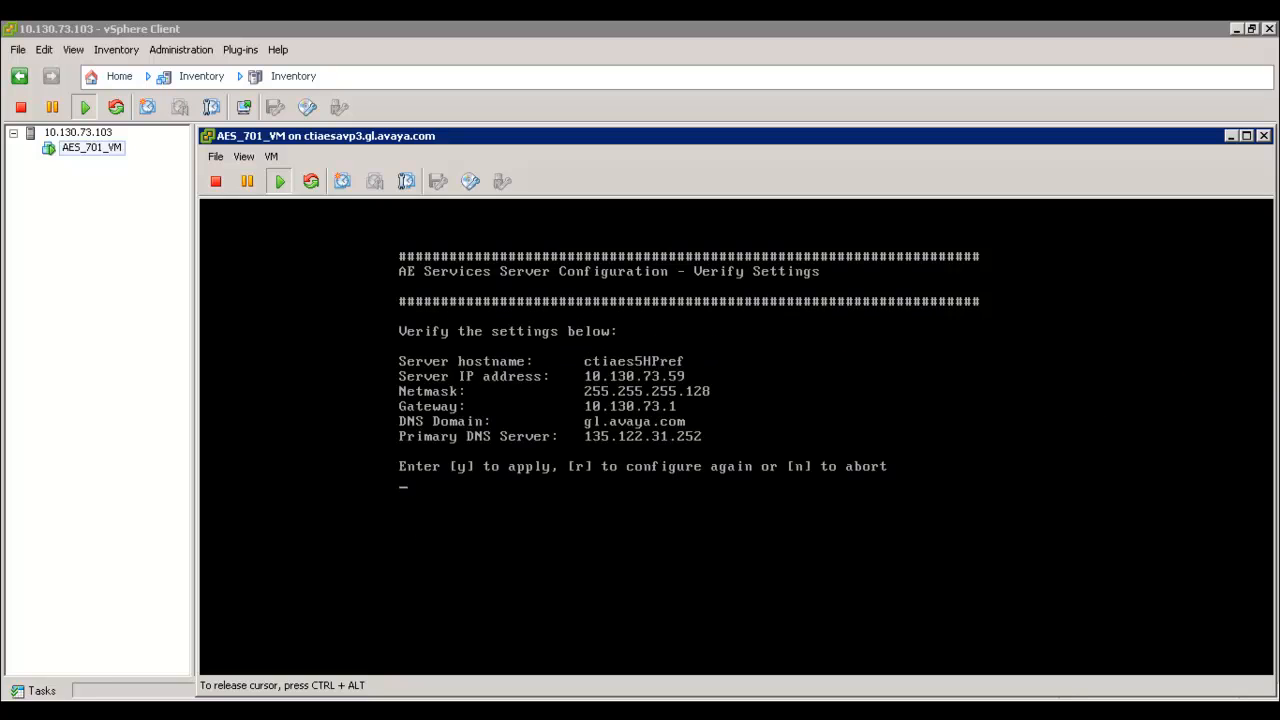
{"action": "type", "text": "y"}
{"action": "key", "text": "Return"}
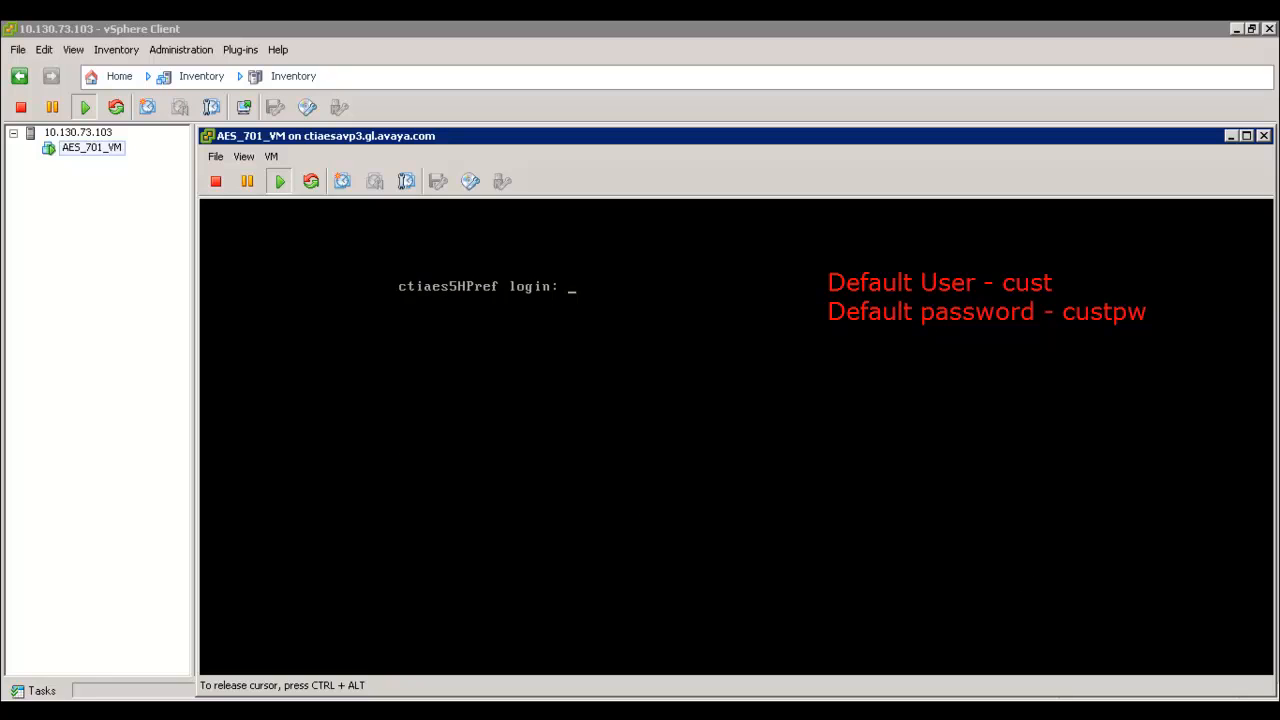
Step: Log in with the default account and run swversion, which shows 7.0.1.0.0.15-0
{"action": "type", "text": "cust"}
{"action": "key", "text": "Return"}
{"action": "type", "text": "custpw"}
{"action": "key", "text": "Return"}
{"action": "type", "text": "swversion"}
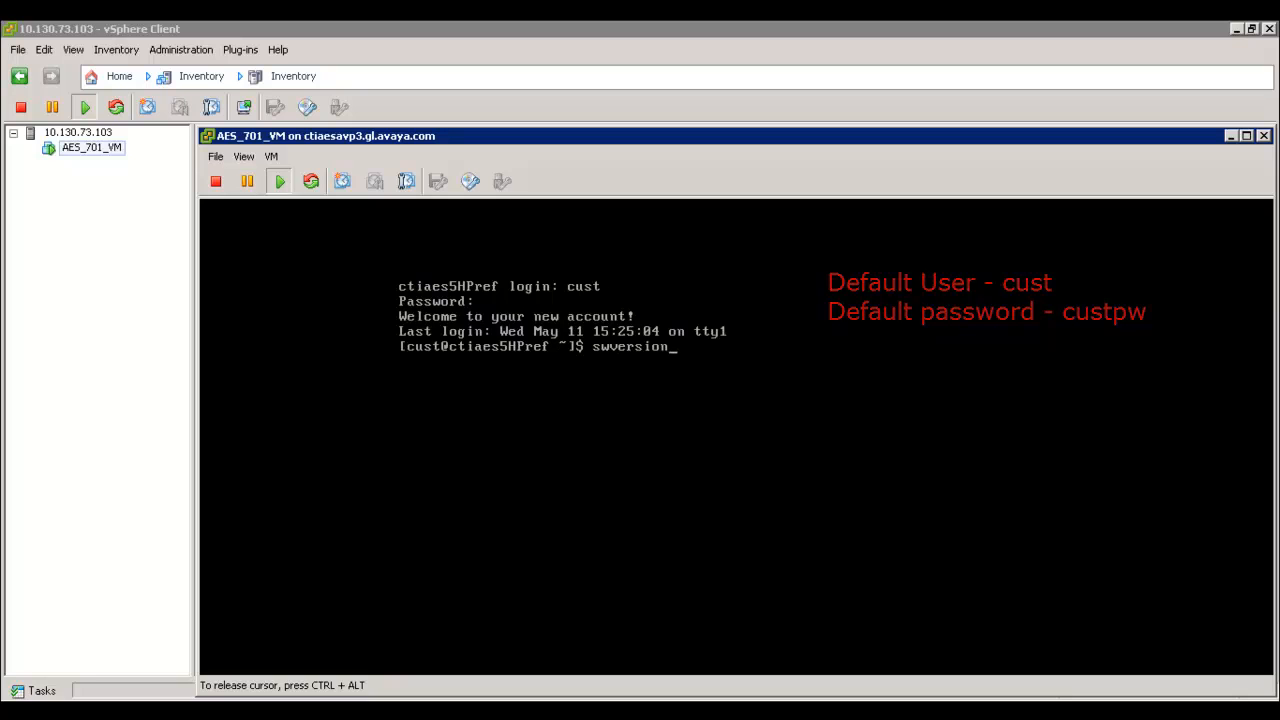
{"action": "key", "text": "Return"}
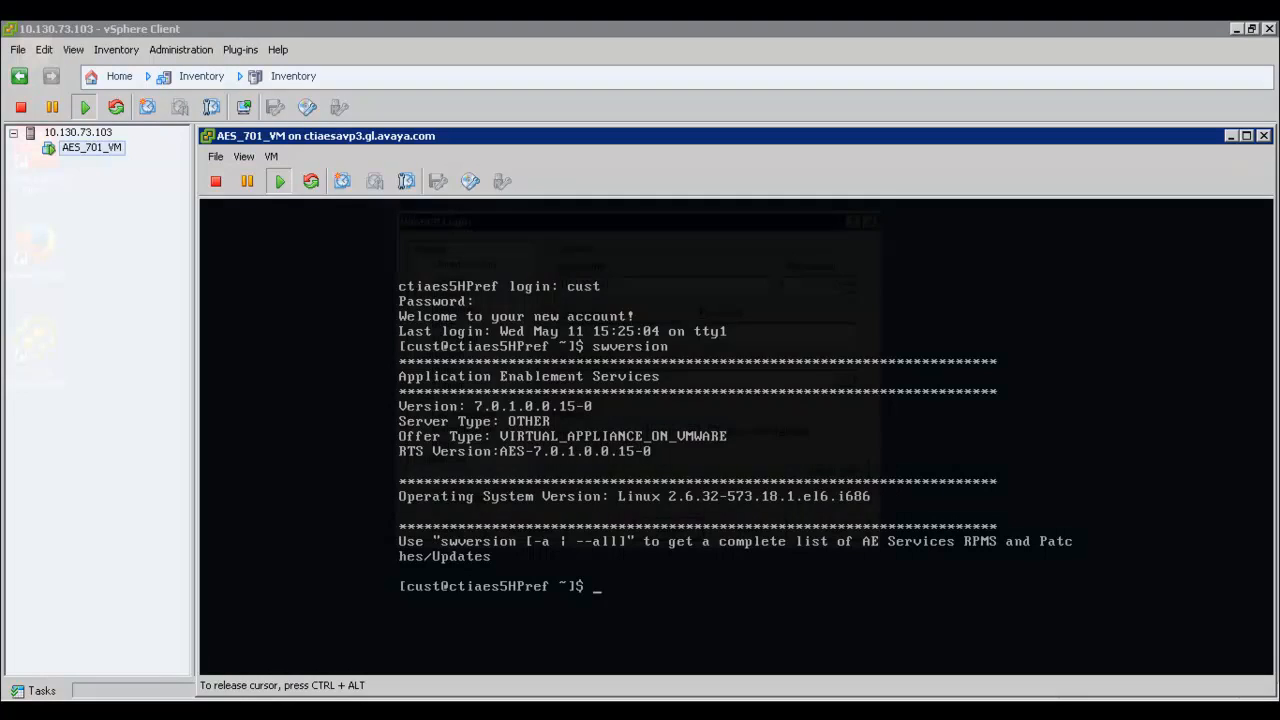
Step: Connect WinSCP to the AES server at 10.130.73.59 with the default account credentials
{"action": "type", "text": "59"}
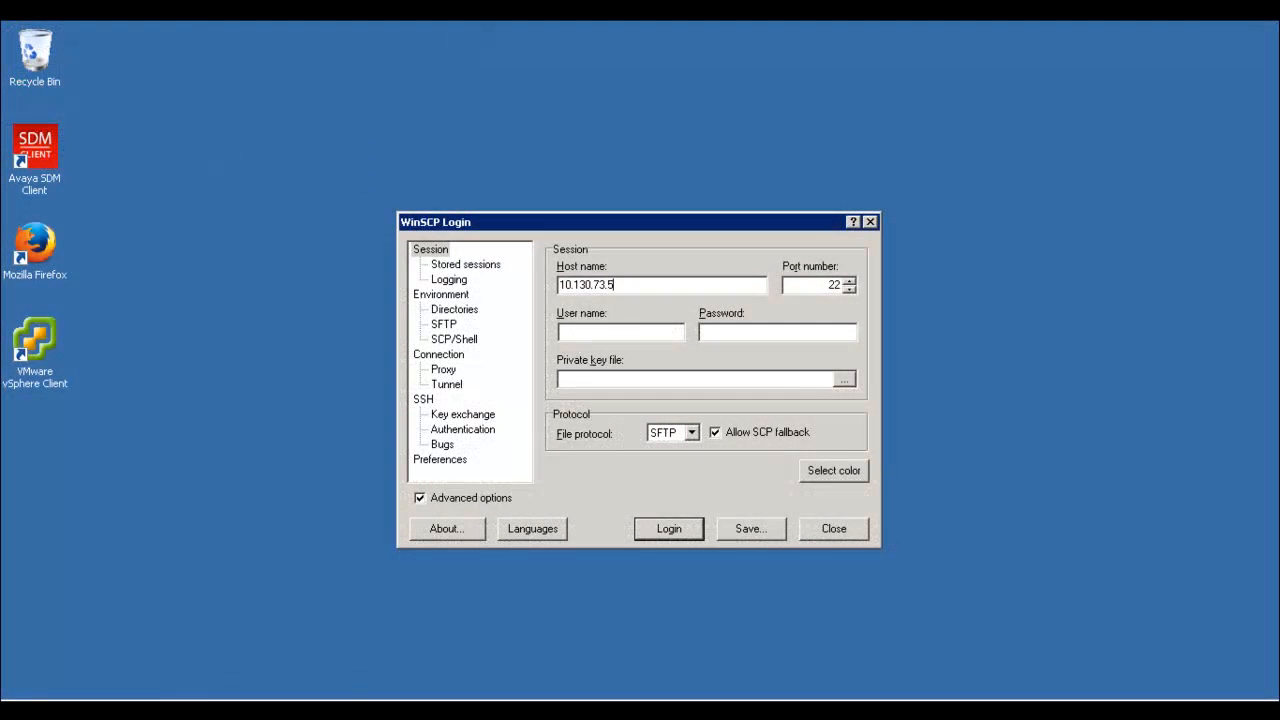
{"action": "key", "text": "Tab"}
{"action": "type", "text": "cust"}
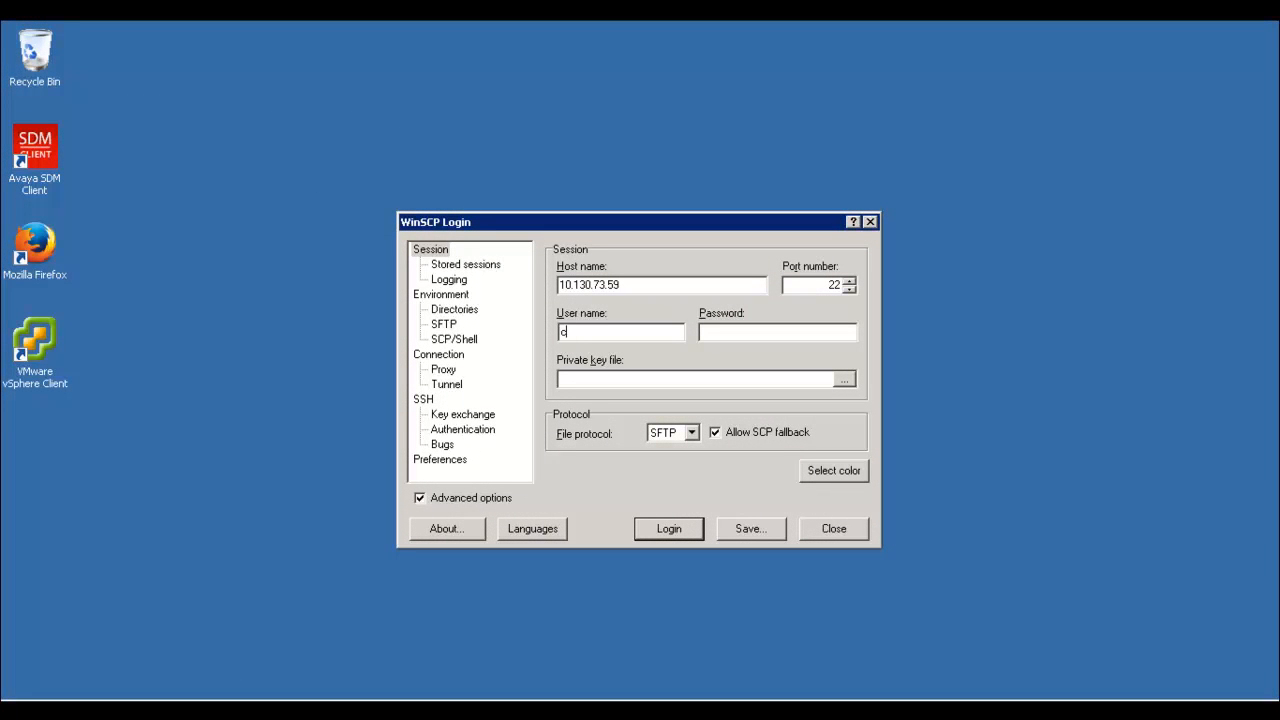
{"action": "key", "text": "Tab"}
{"action": "type", "text": "******"}
{"action": "left_click", "coordinate": [662, 536]}
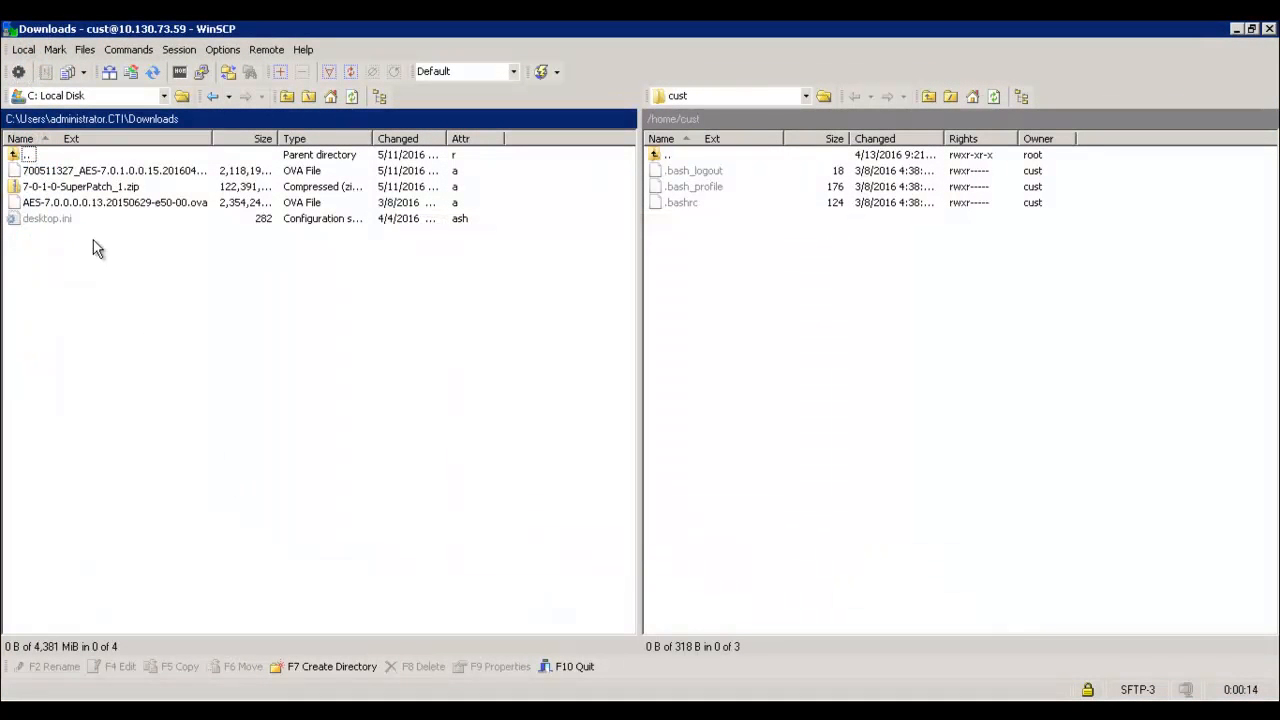
Step: Upload 7-0-1-0-SuperPatch_1.zip from Downloads to /home/cust/ on the server
{"action": "left_click", "coordinate": [90, 188]}
{"action": "left_click_drag", "start_coordinate": [93, 192], "coordinate": [676, 287]}
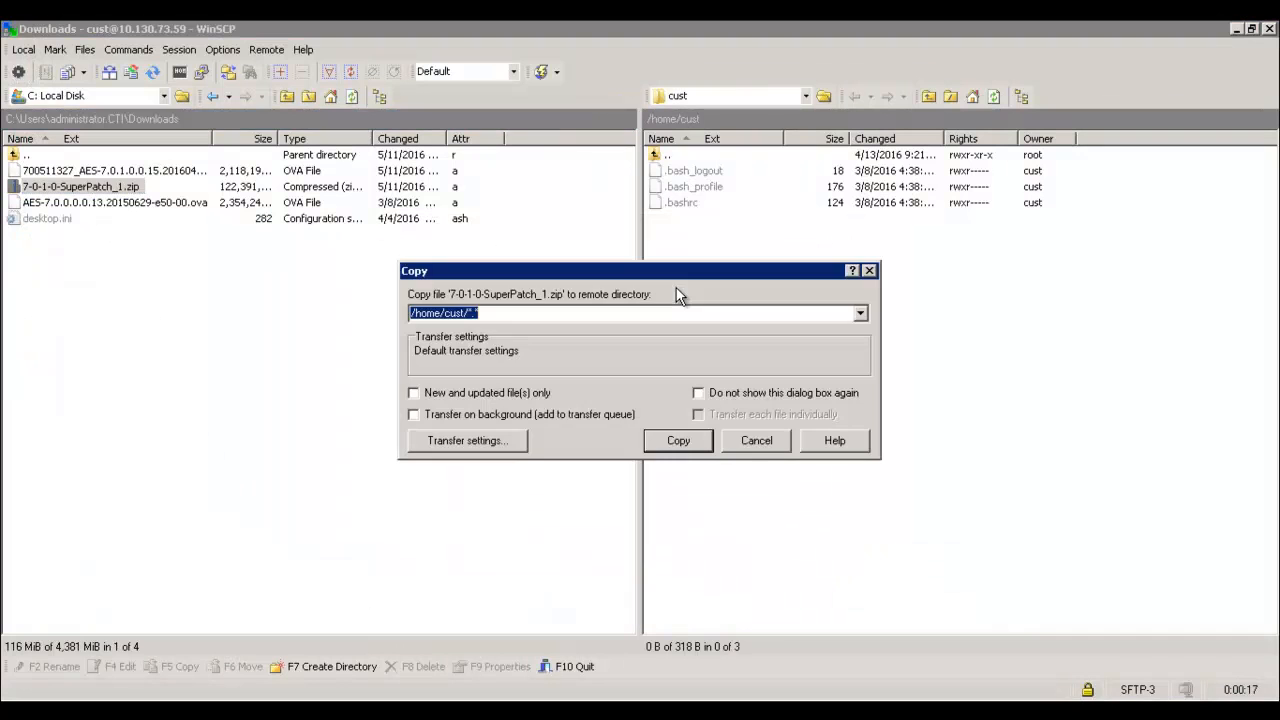
{"action": "left_click", "coordinate": [679, 440]}
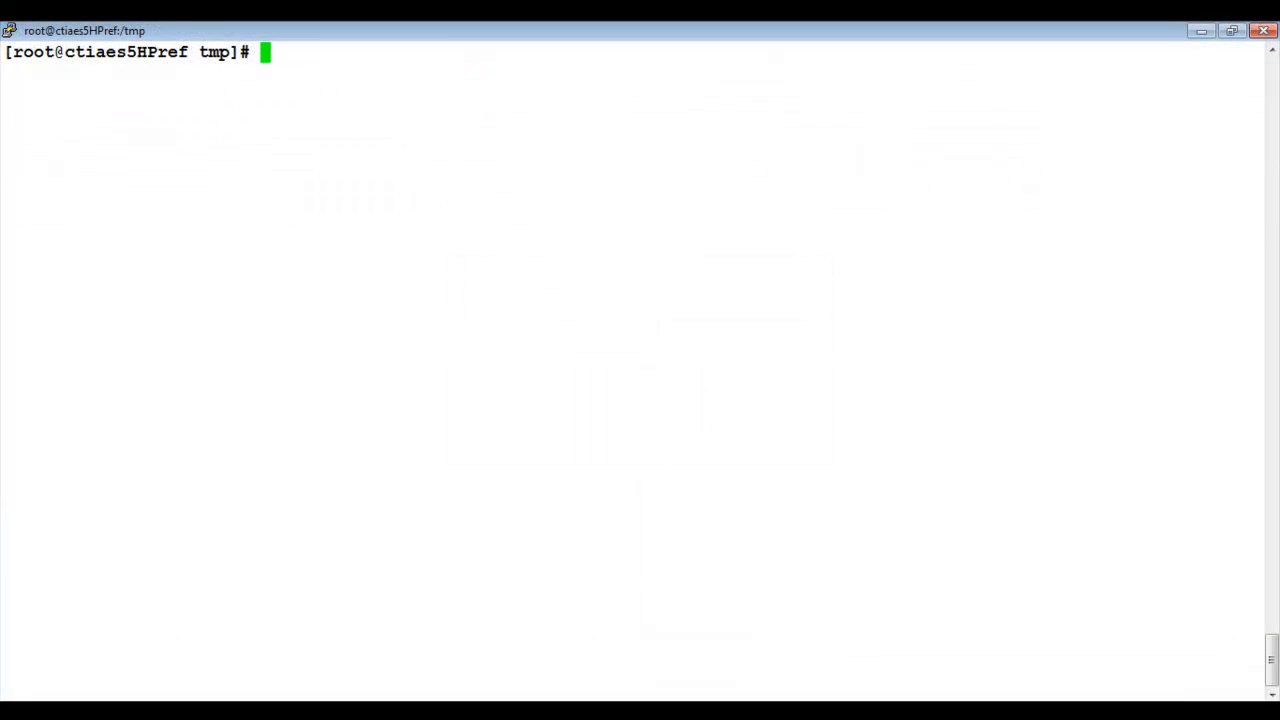
Step: Check the current directory and confirm the SuperPatch zip is listed with ll 7*
{"action": "type", "text": "pwd"}
{"action": "key", "text": "Return"}
{"action": "type", "text": "ll 7*"}
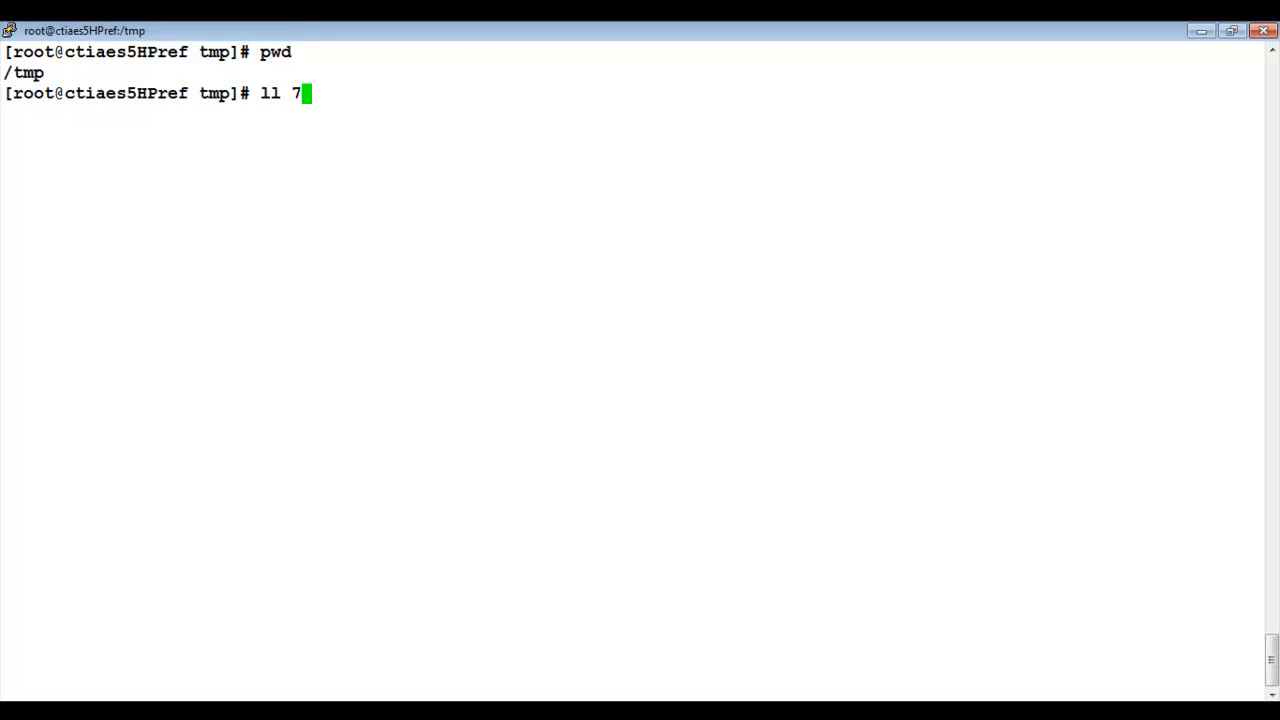
{"action": "key", "text": "Return"}
Step: Force-install 7-0-1-0-SuperPatch_1.zip with update -u --force, then verify version 7.0.1.0.1.15-0
{"action": "type", "text": "update -"}
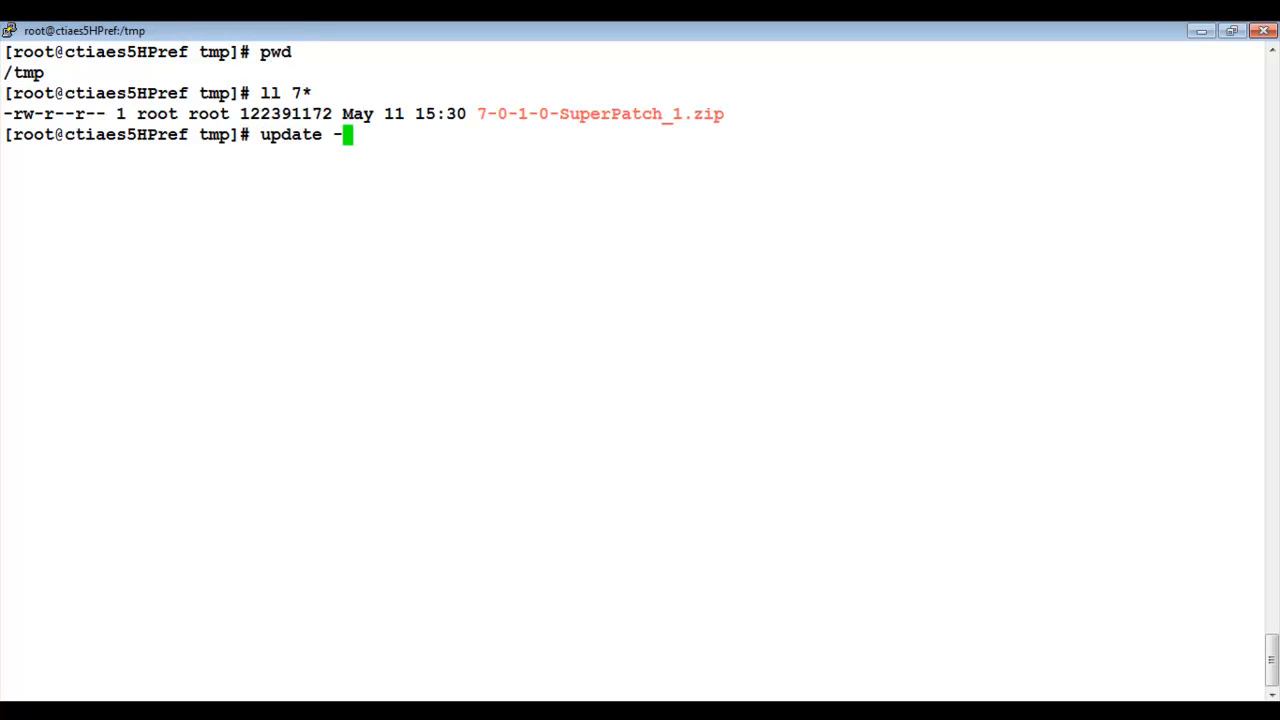
{"action": "type", "text": "u --force 7"}
{"action": "key", "text": "Tab"}
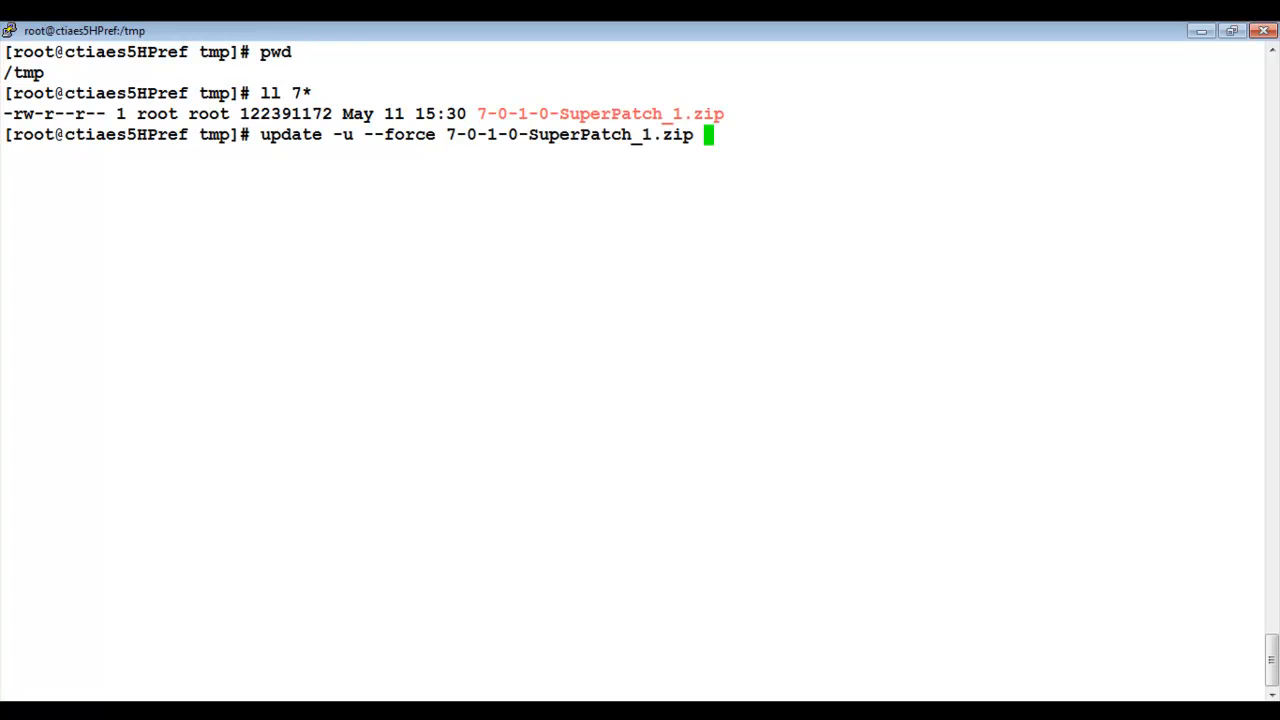
{"action": "key", "text": "Return"}
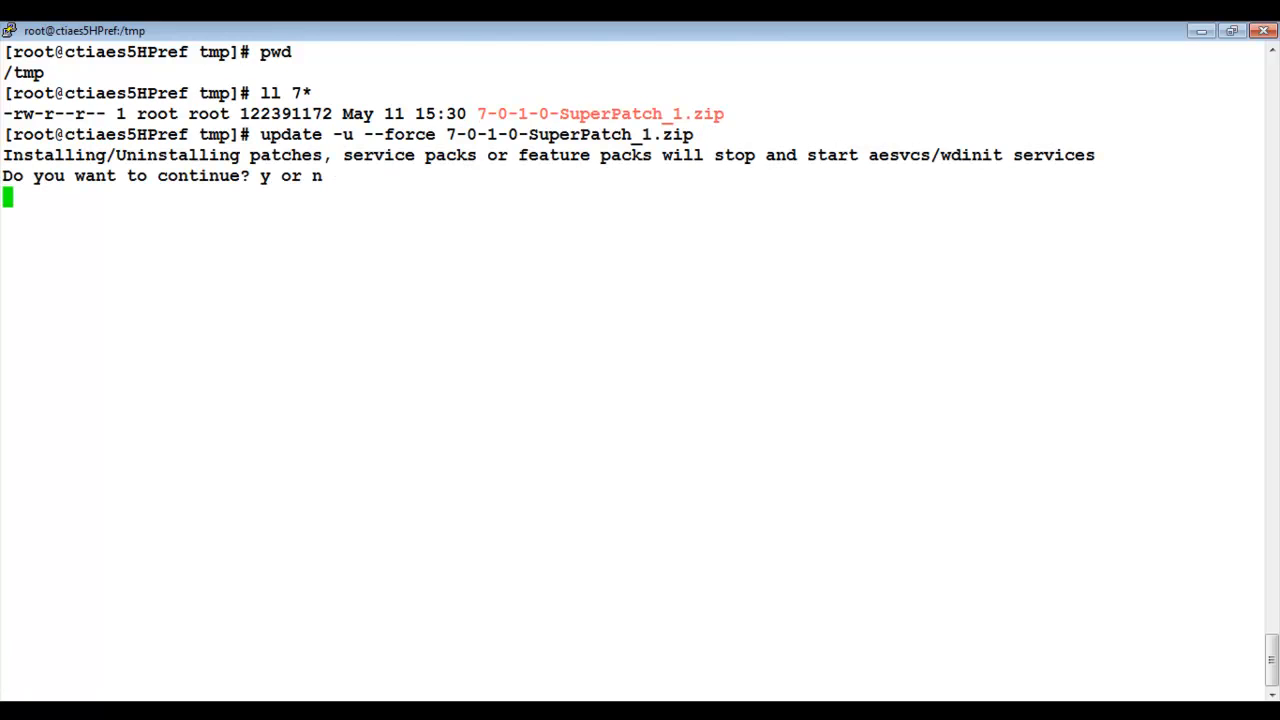
{"action": "type", "text": "y"}
{"action": "key", "text": "Return"}
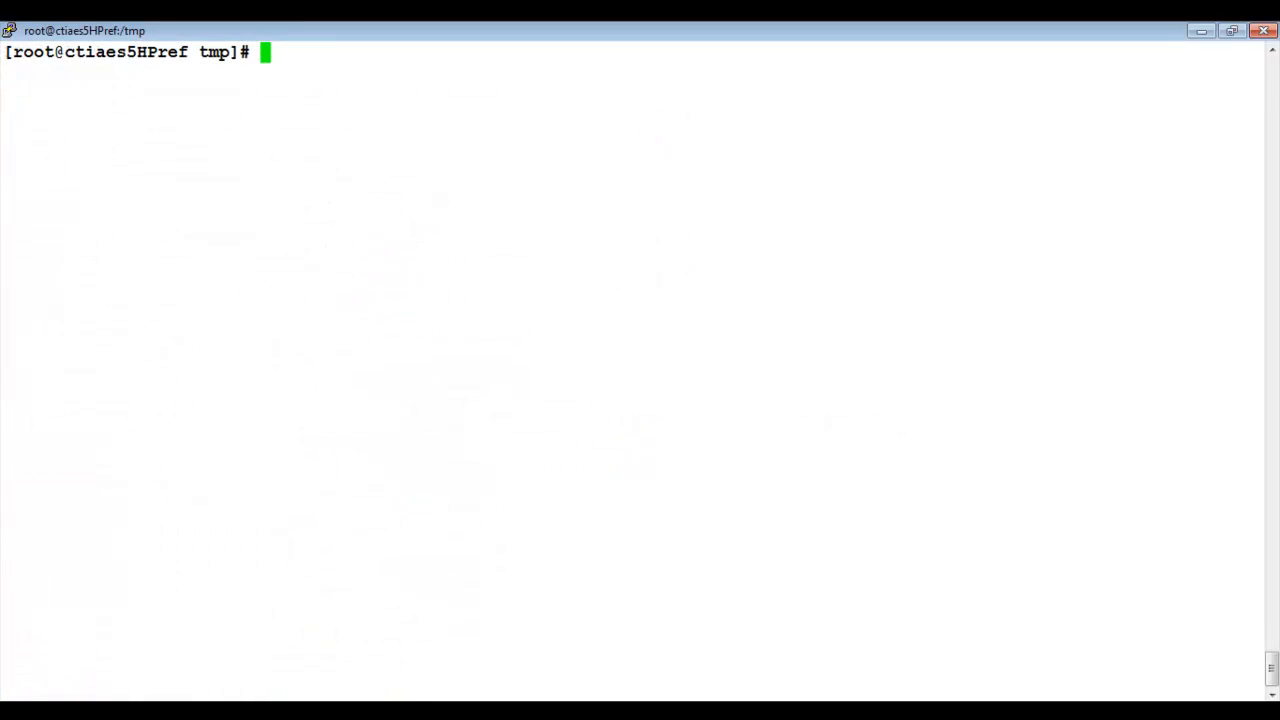
{"action": "type", "text": "swversion"}
{"action": "key", "text": "Return"}
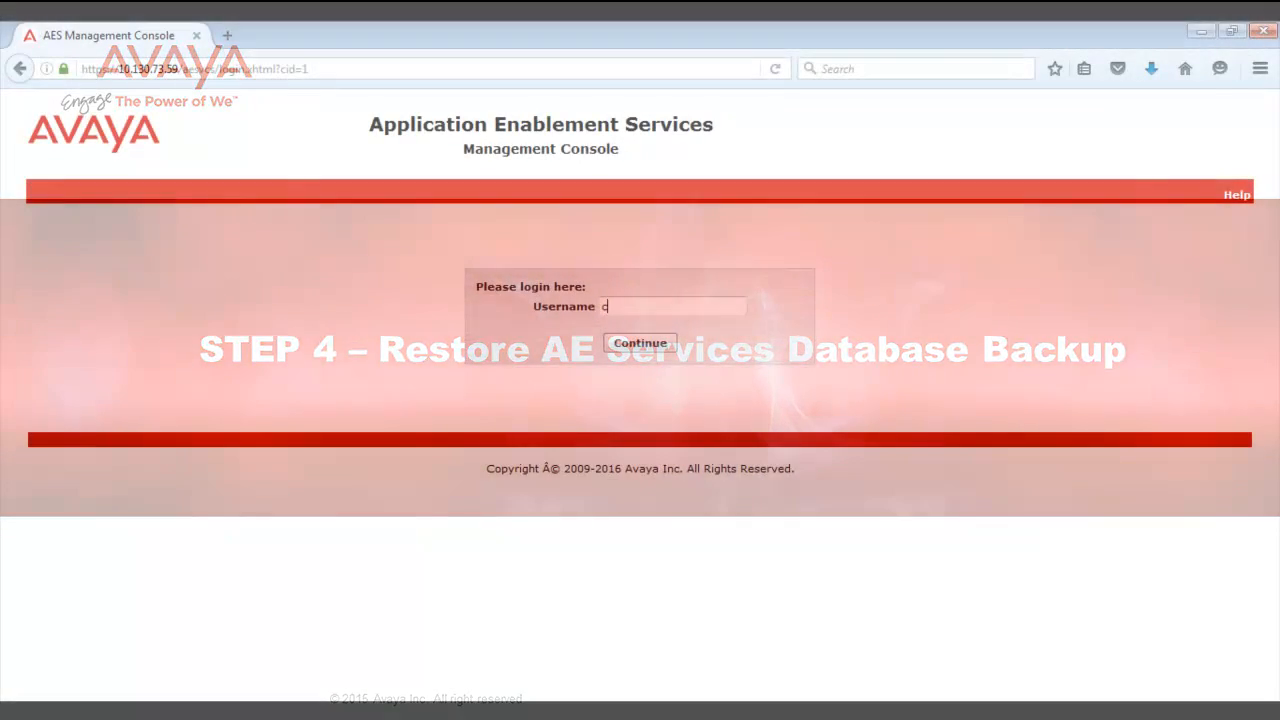
Step: Log in to the AES Management Console, accept the EULA and acknowledge the default-password notice
{"action": "type", "text": "ust"}
{"action": "key", "text": "Return"}
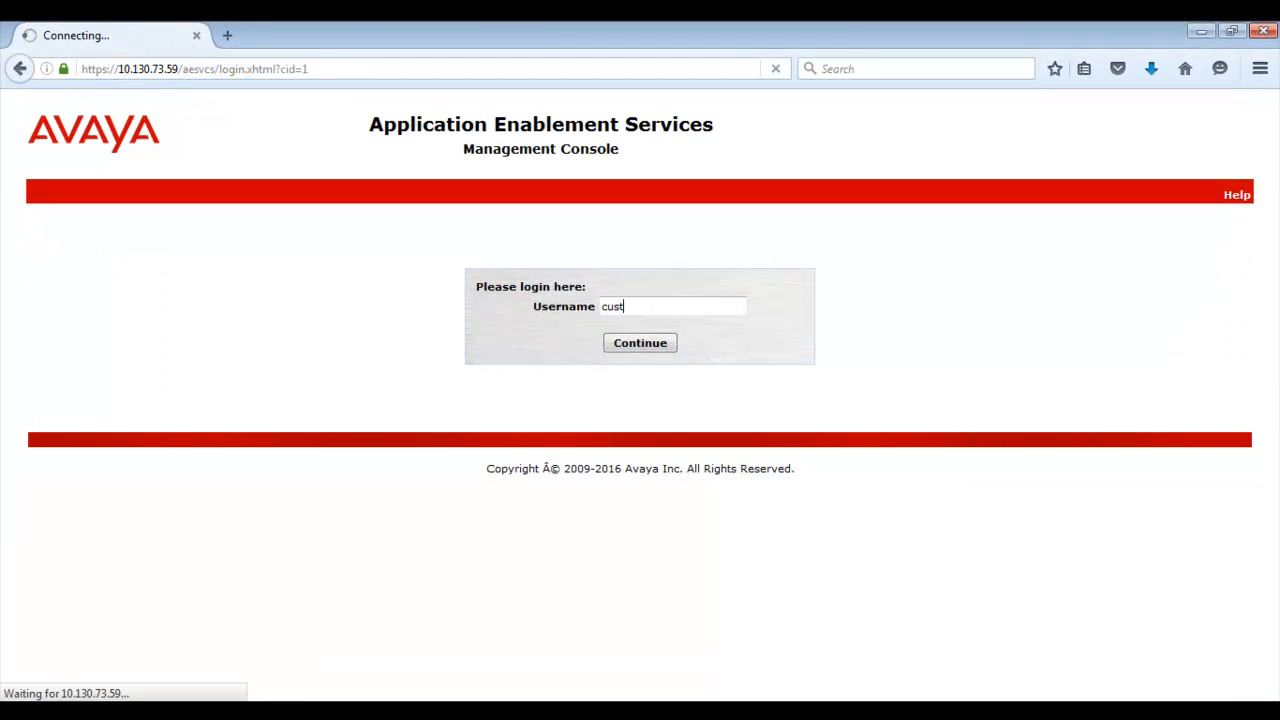
{"action": "type", "text": "***"}
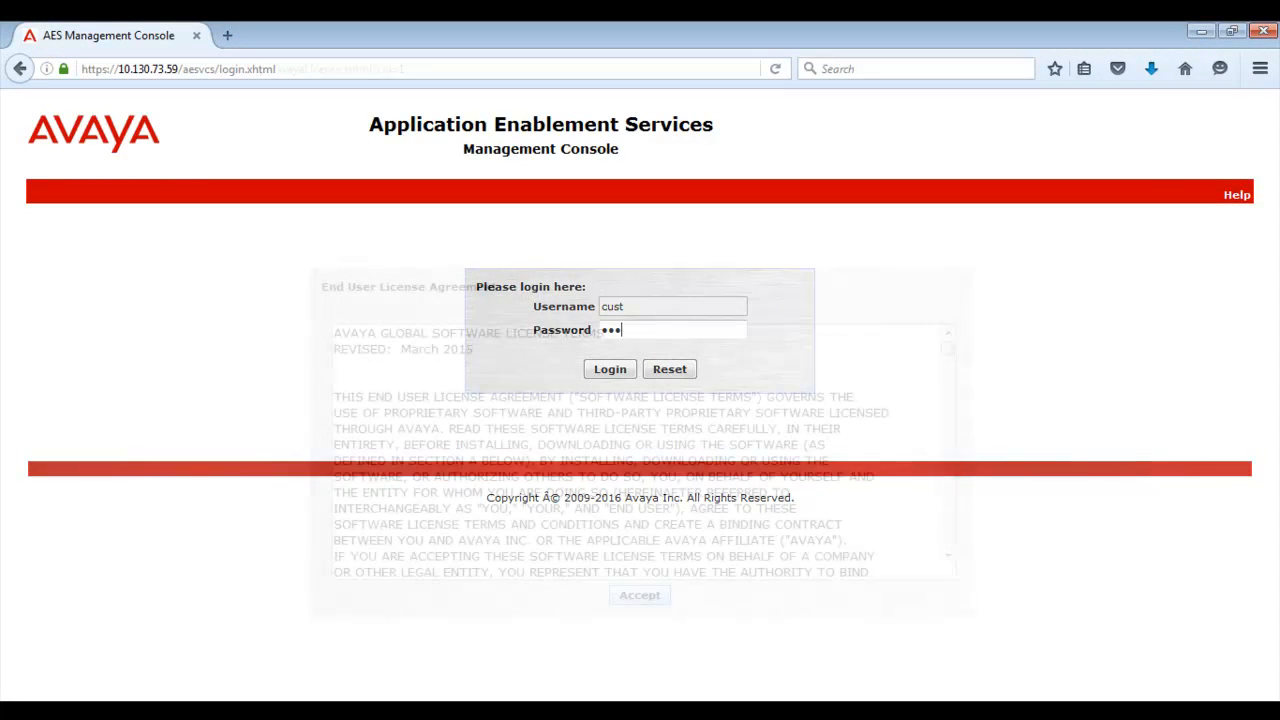
{"action": "left_click", "coordinate": [640, 596]}
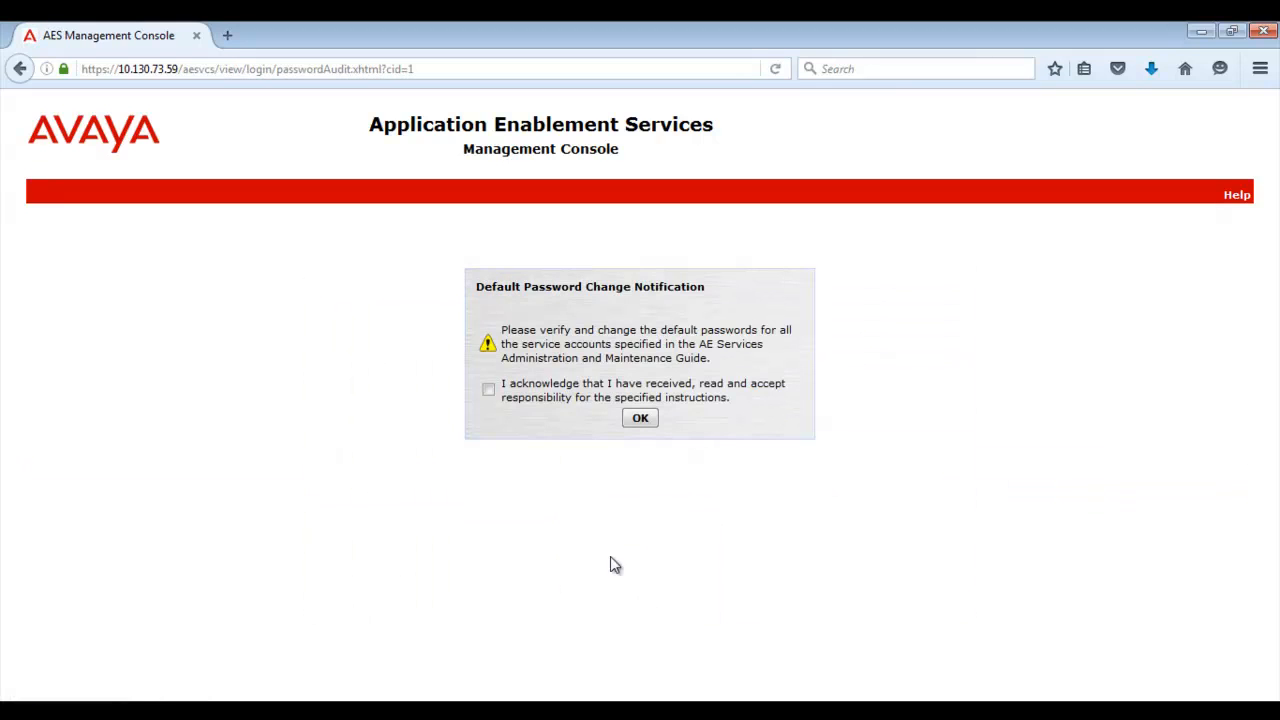
{"action": "left_click", "coordinate": [489, 395]}
{"action": "left_click", "coordinate": [636, 418]}
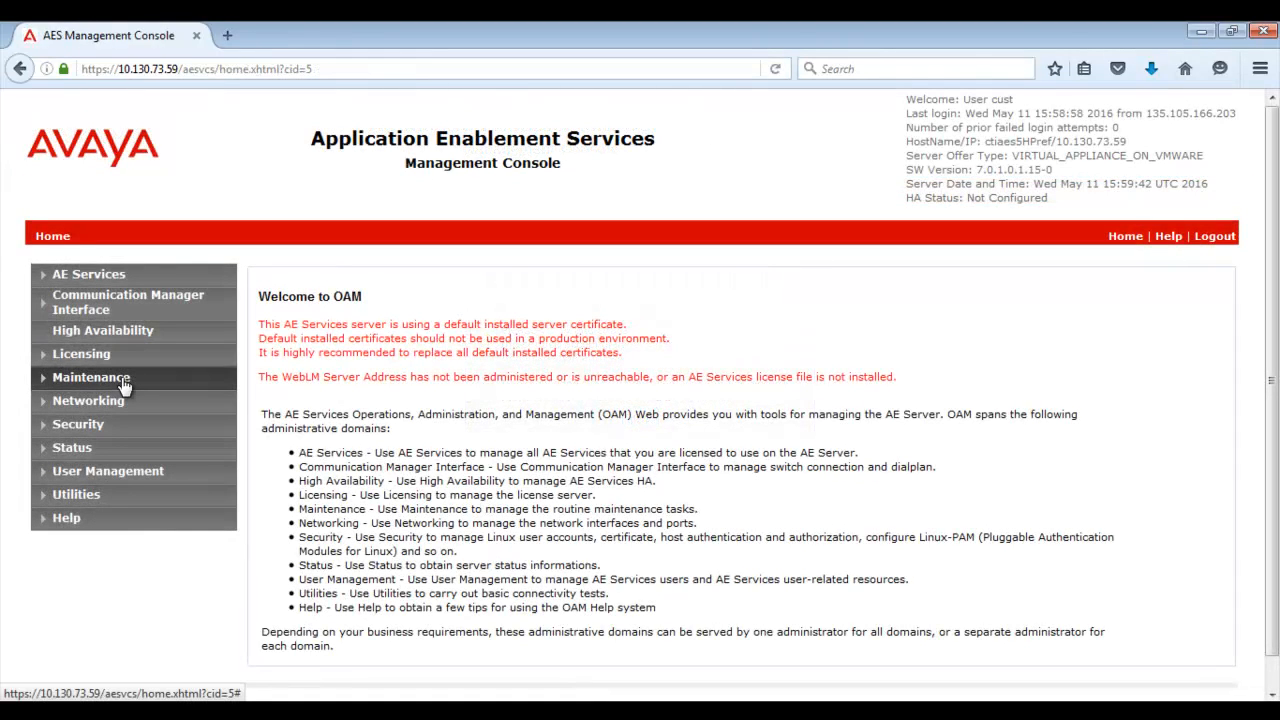
Step: Under Maintenance > Server Data > Restore, attach ctiaes5HPref_6.3.3.5.10-0_aesvcsdb11052016.tar.gz and submit the restore
{"action": "left_click", "coordinate": [122, 382]}
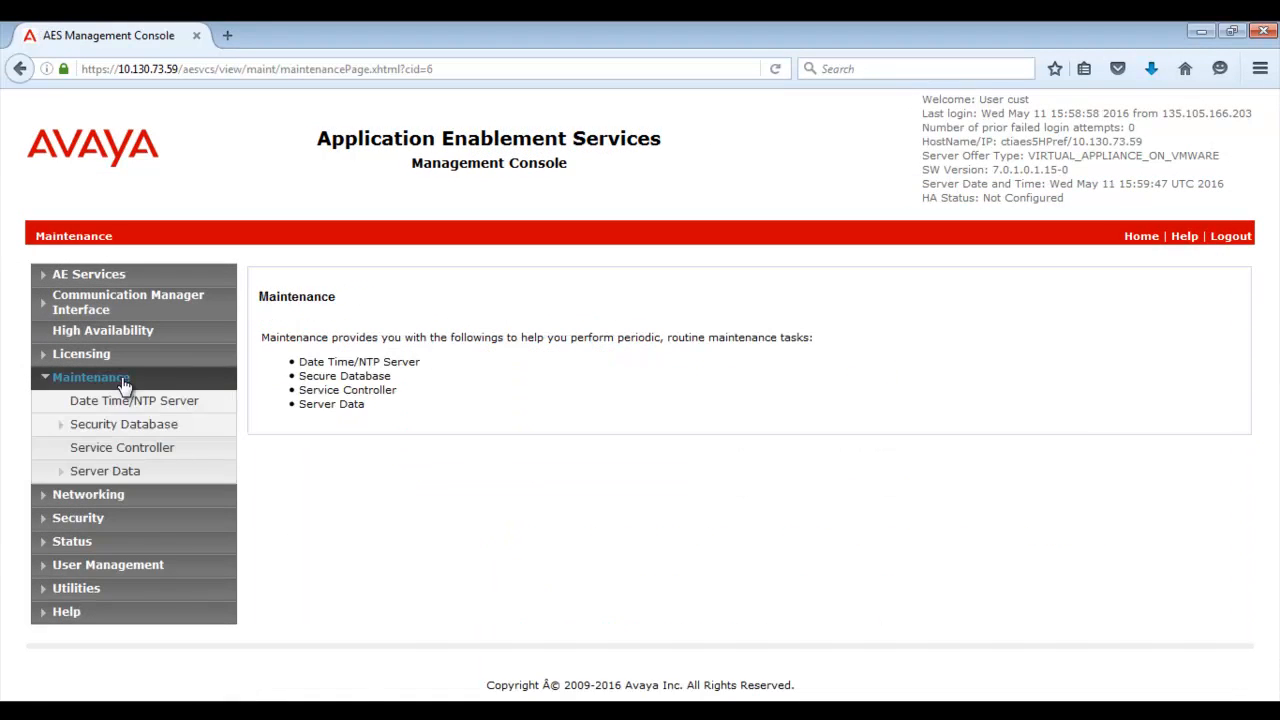
{"action": "left_click", "coordinate": [115, 469]}
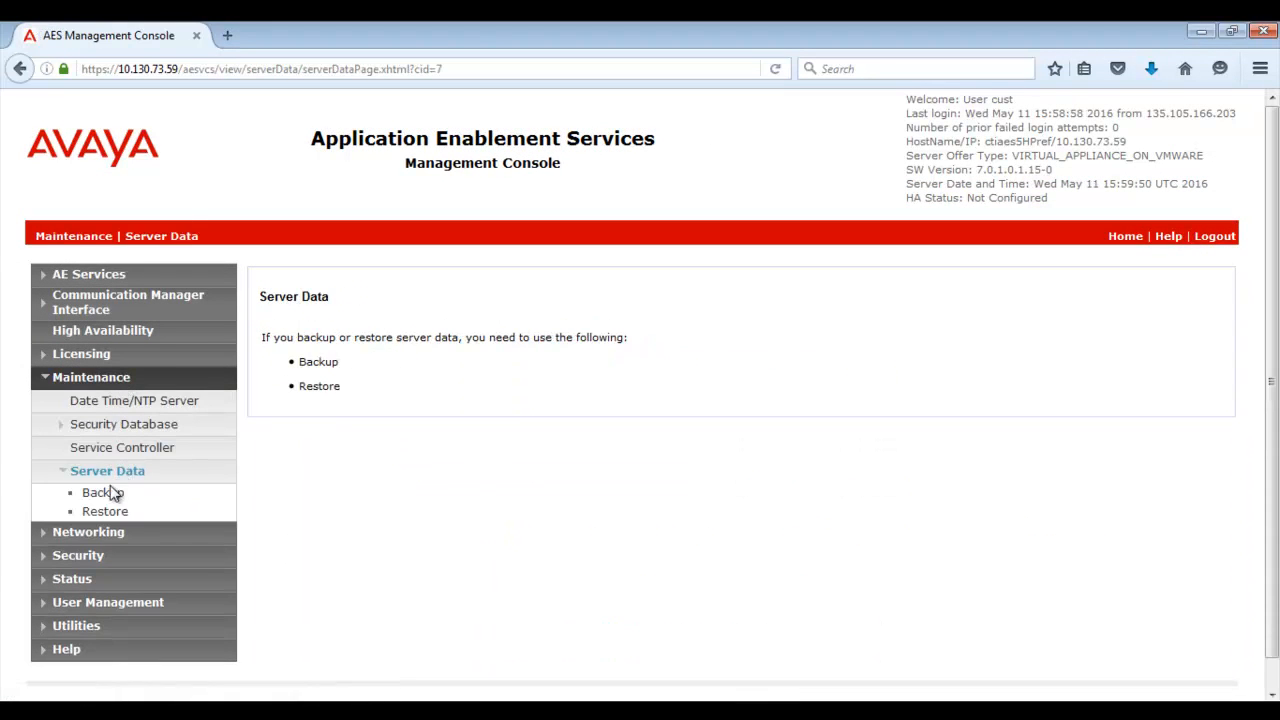
{"action": "left_click", "coordinate": [106, 514]}
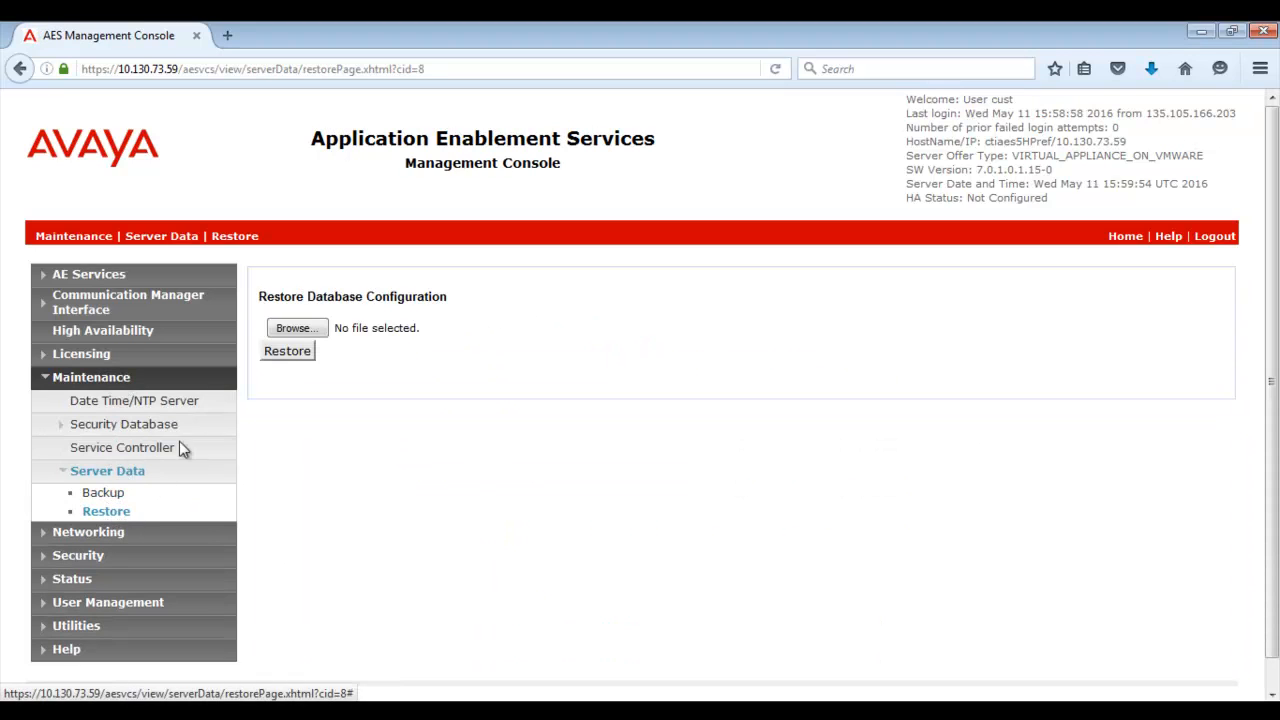
{"action": "left_click", "coordinate": [296, 333]}
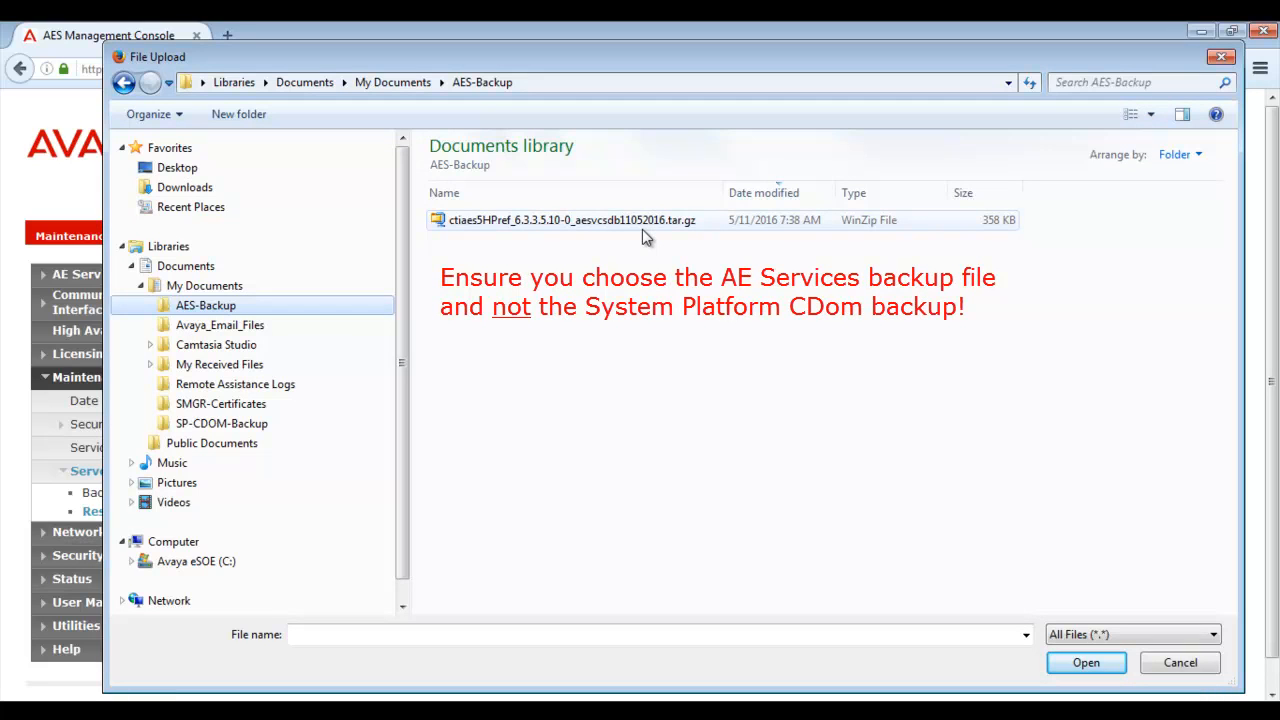
{"action": "left_click", "coordinate": [642, 229]}
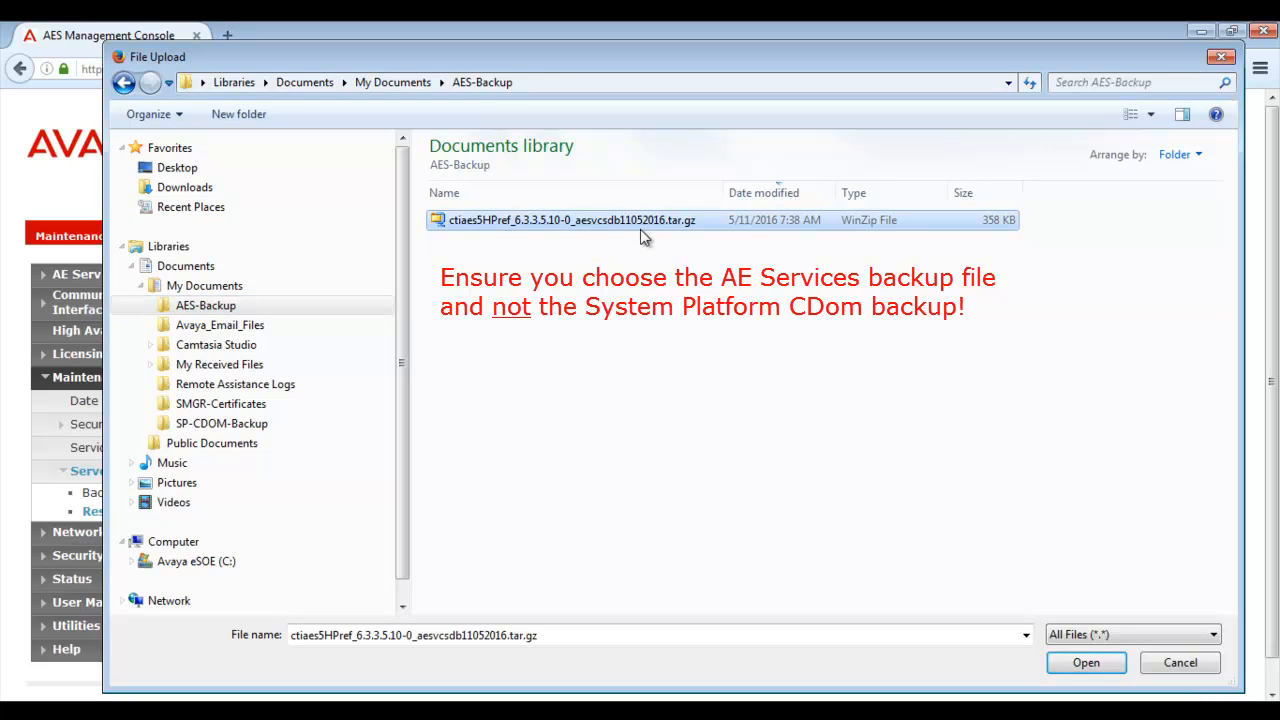
{"action": "left_click", "coordinate": [1072, 670]}
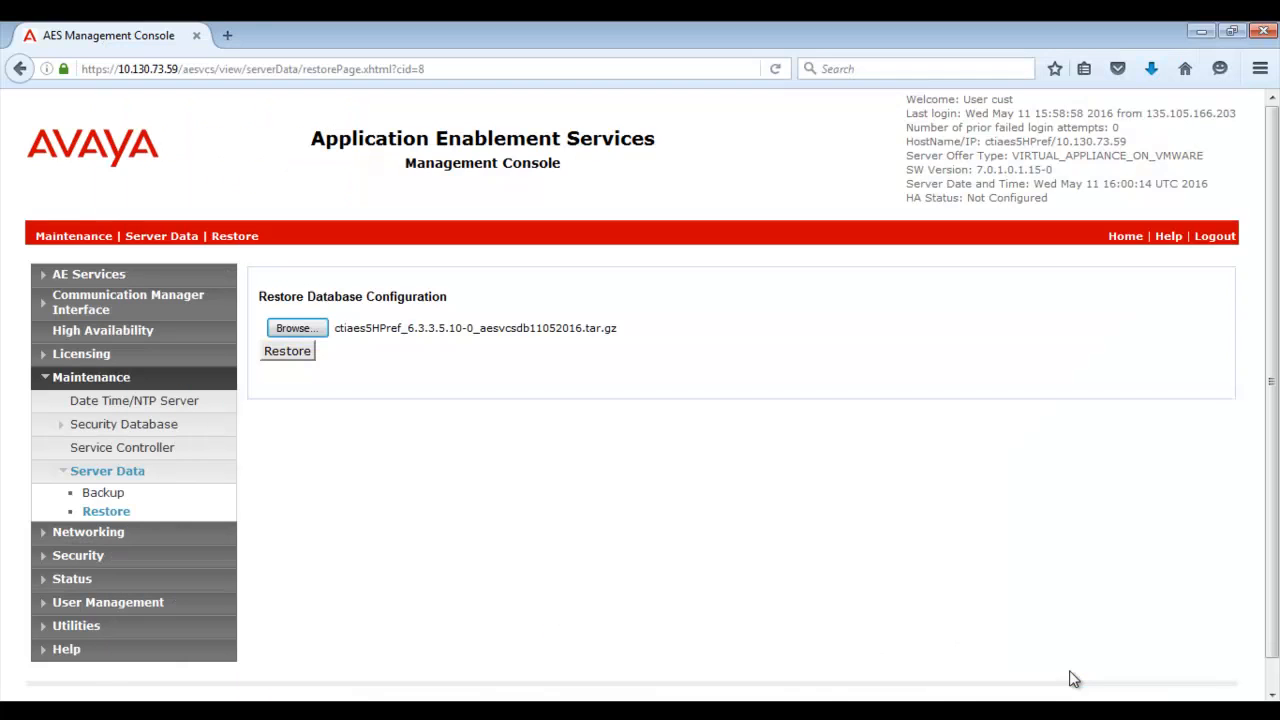
{"action": "left_click", "coordinate": [280, 357]}
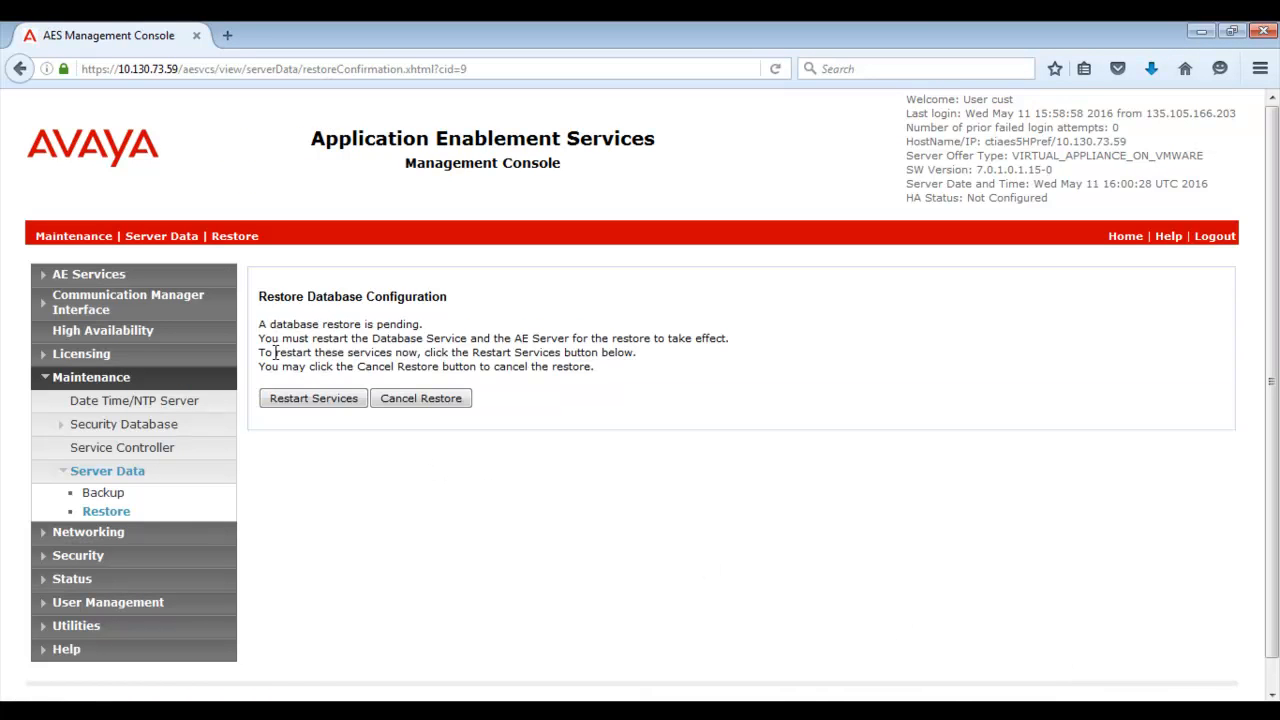
Step: Restart the AE services and confirm the restart to apply the restored database
{"action": "left_click", "coordinate": [313, 400]}
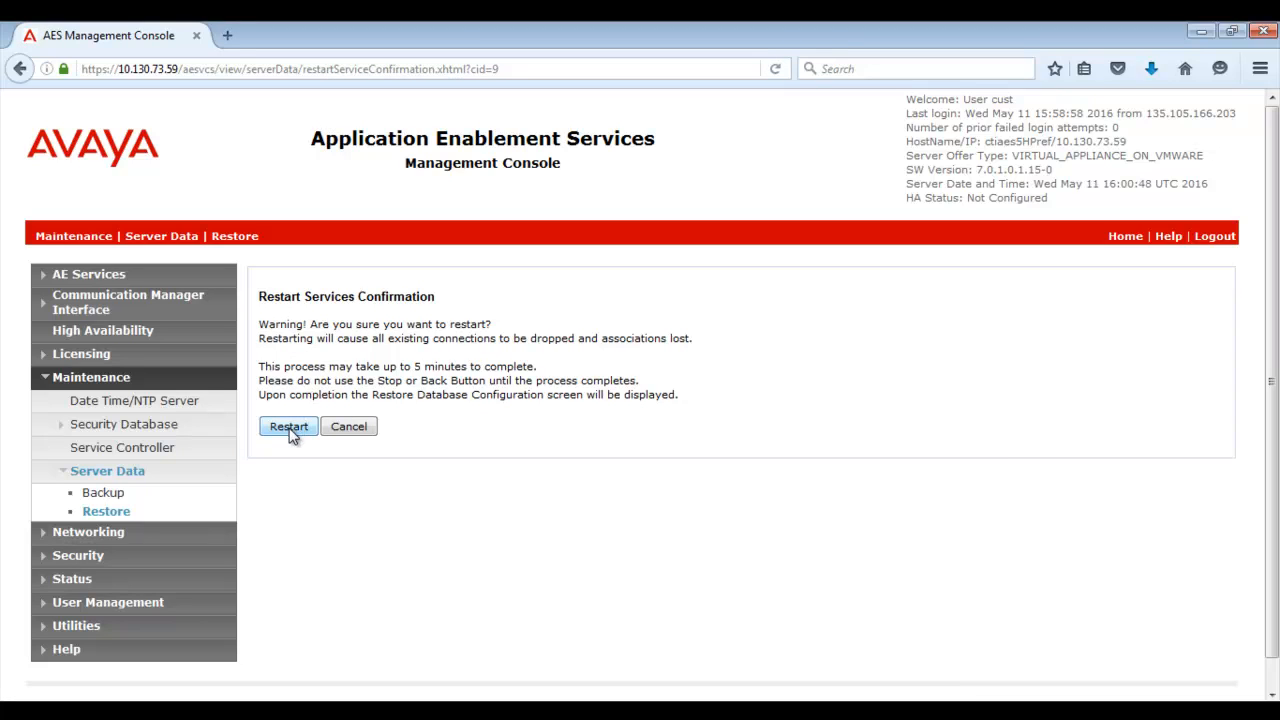
{"action": "left_click", "coordinate": [289, 427]}
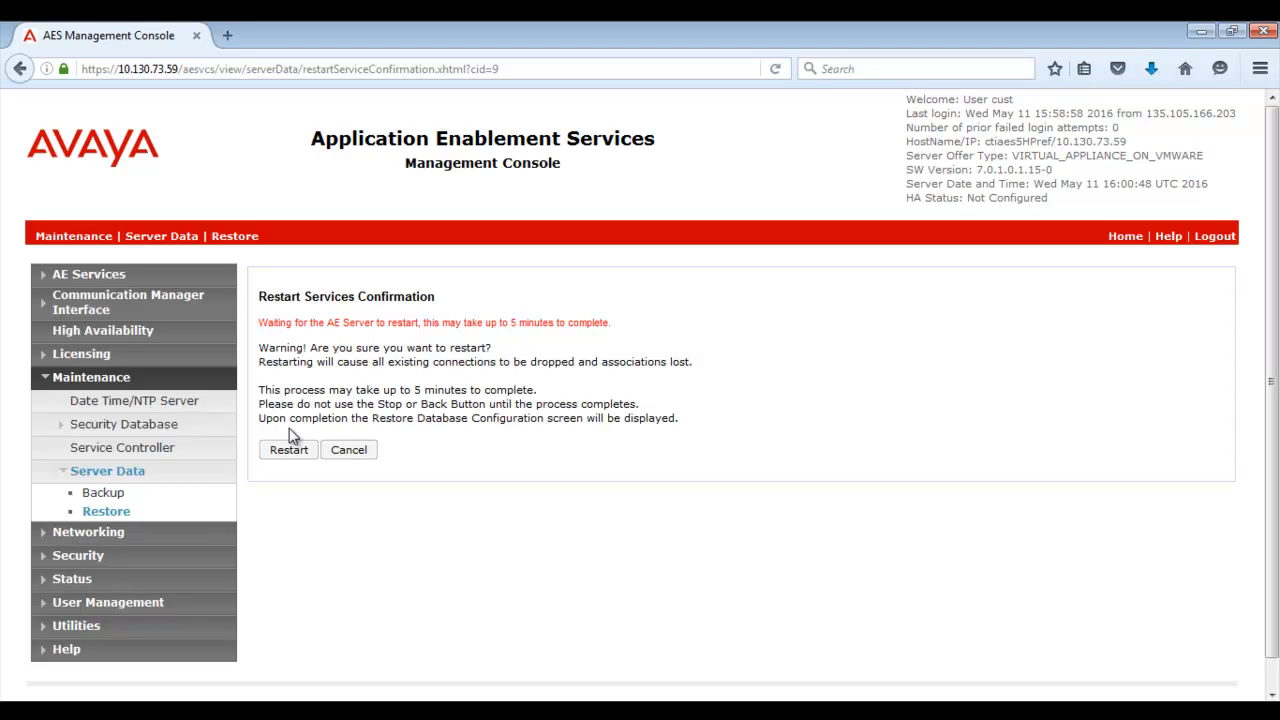